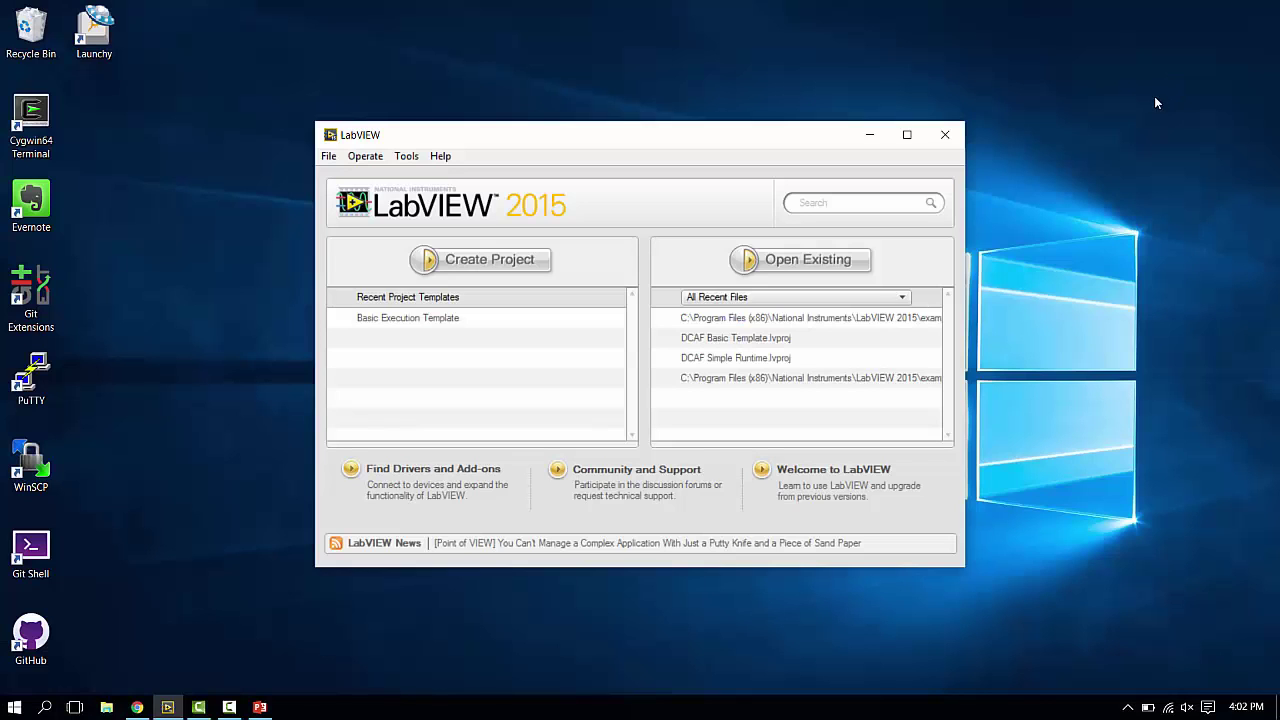
Search the LabVIEW examples for 'DCAF' and open Temperature Controller Example.lvproj
left_click(440, 156)
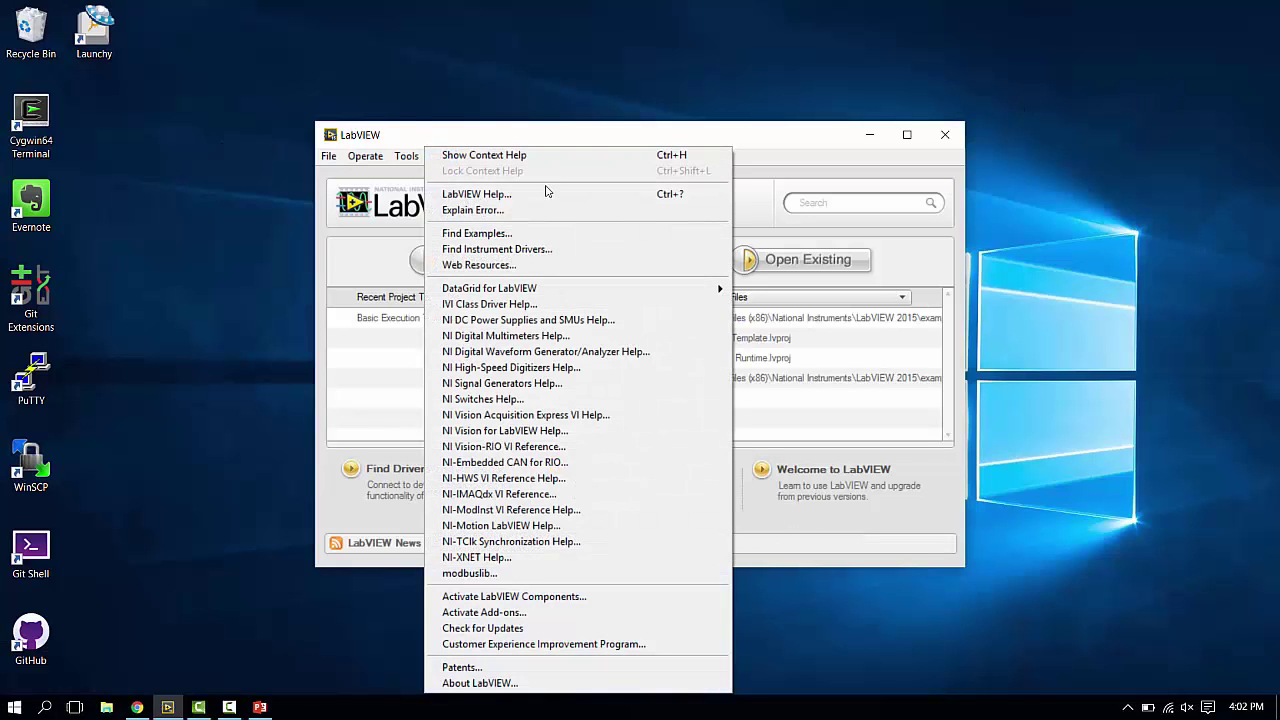
left_click(555, 237)
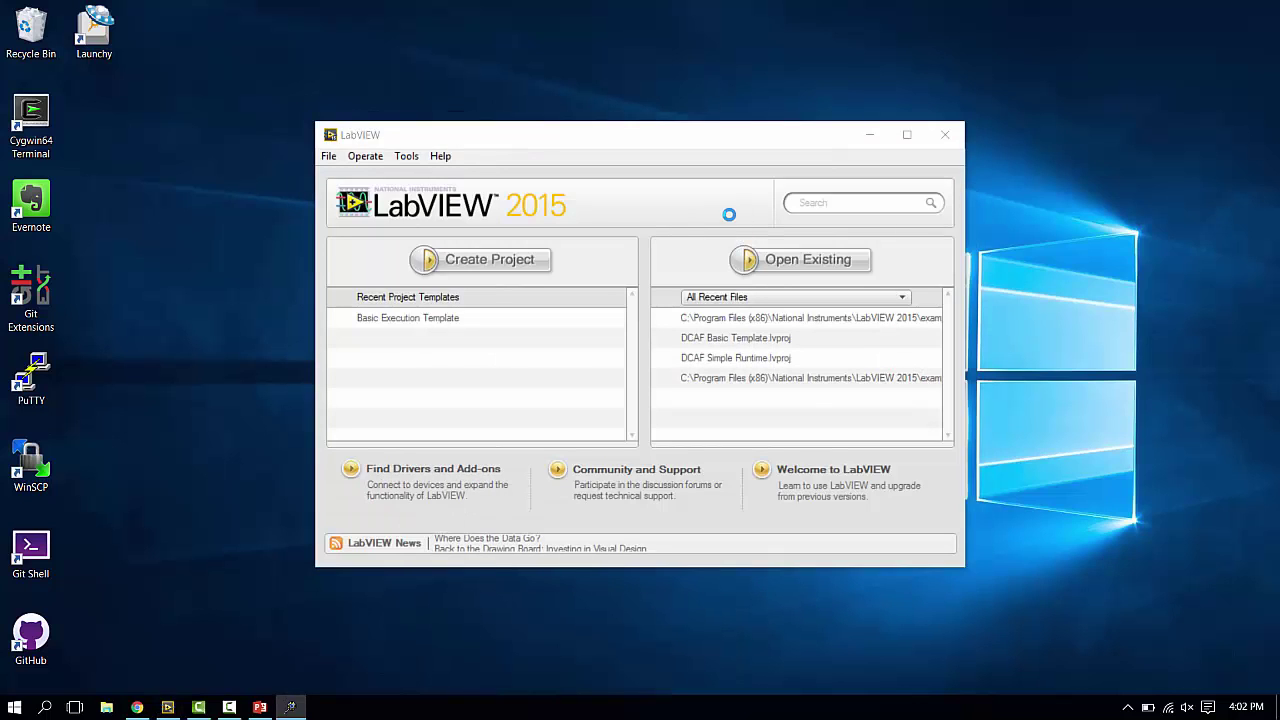
left_click(382, 151)
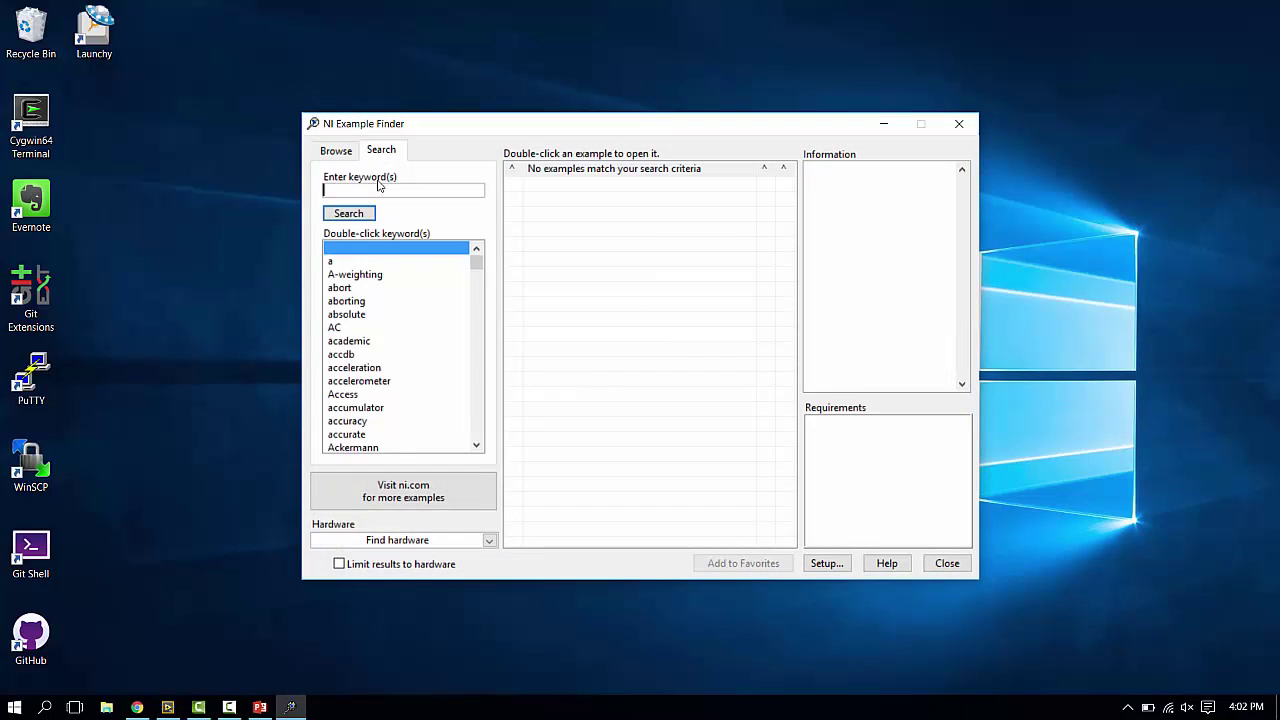
left_click(380, 188)
type("DCAF")
double_click(383, 262)
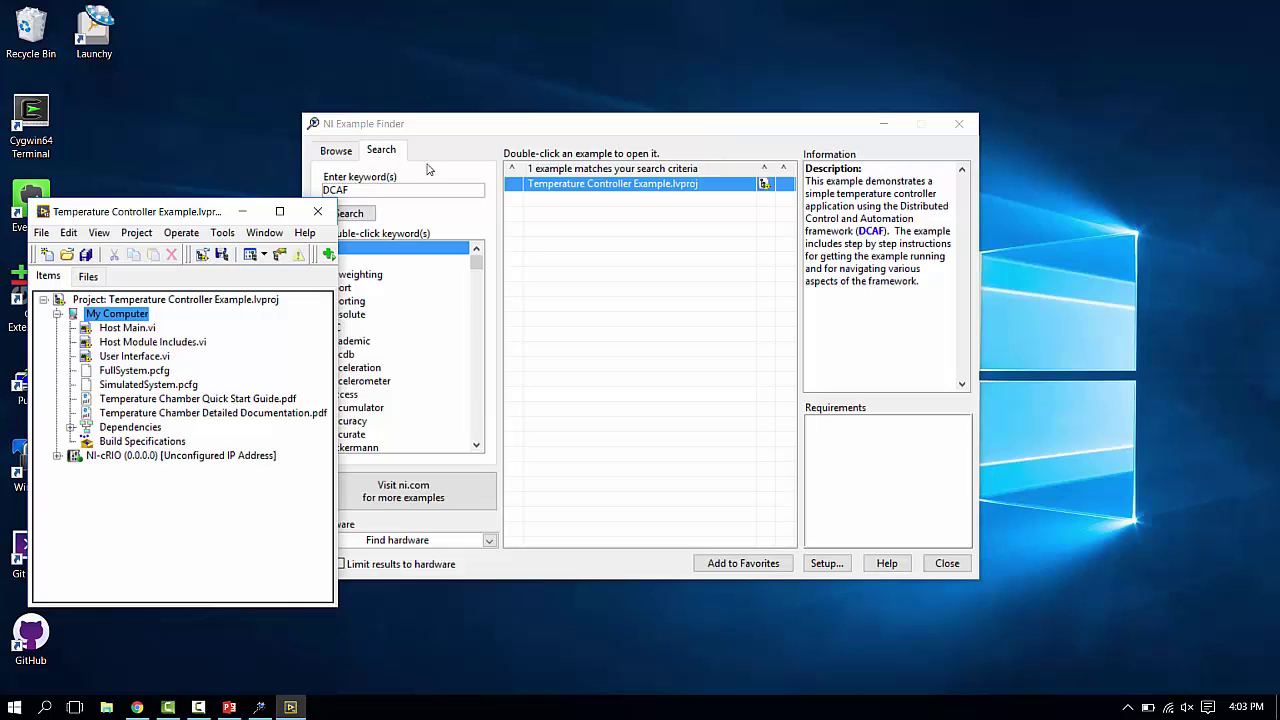
Launch the DCAF Standard Configuration Editor from the Tools menu
left_click(224, 234)
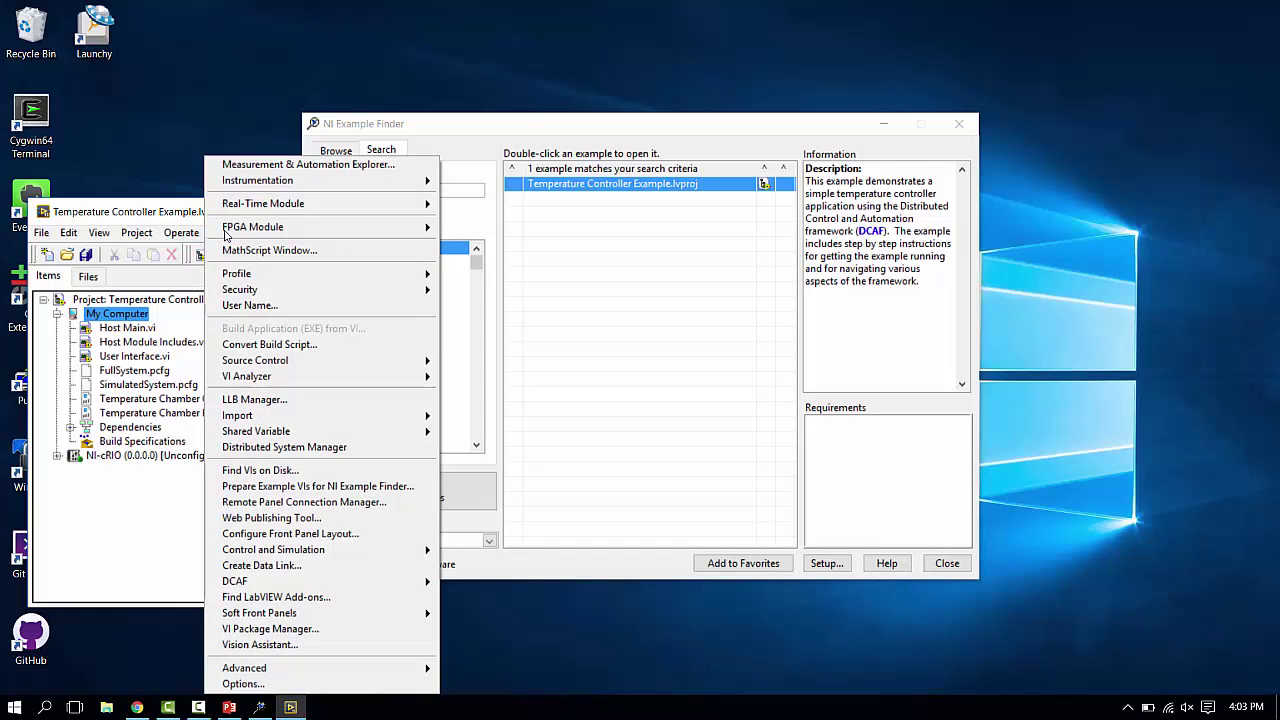
mouse_move(360, 582)
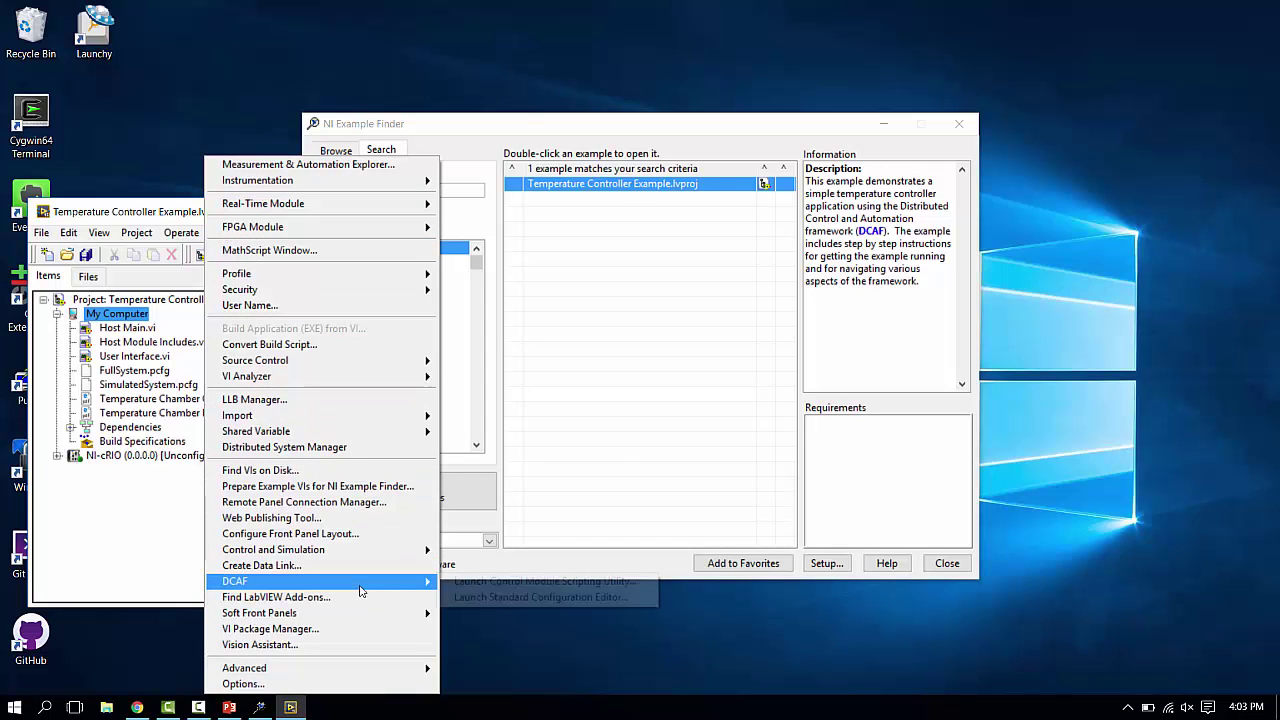
left_click(627, 601)
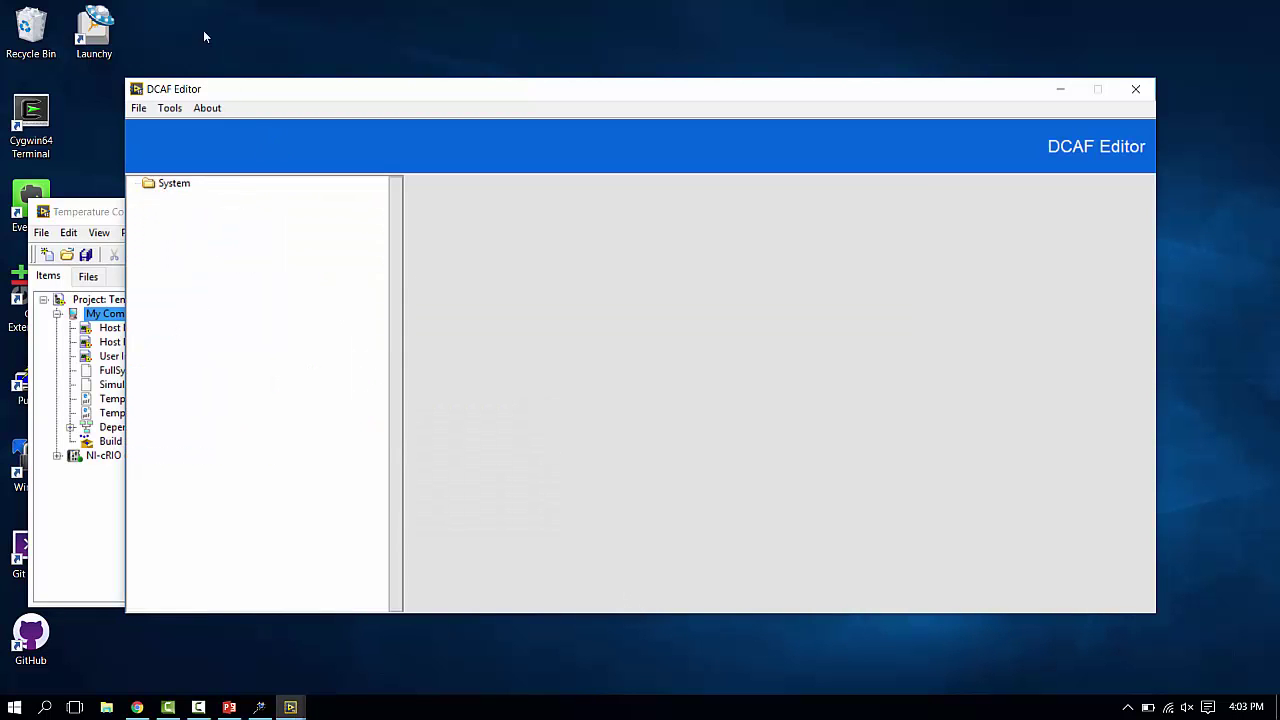
Load SimulatedSystem.pcfg into the DCAF Editor
left_click_drag(224, 98, 332, 104)
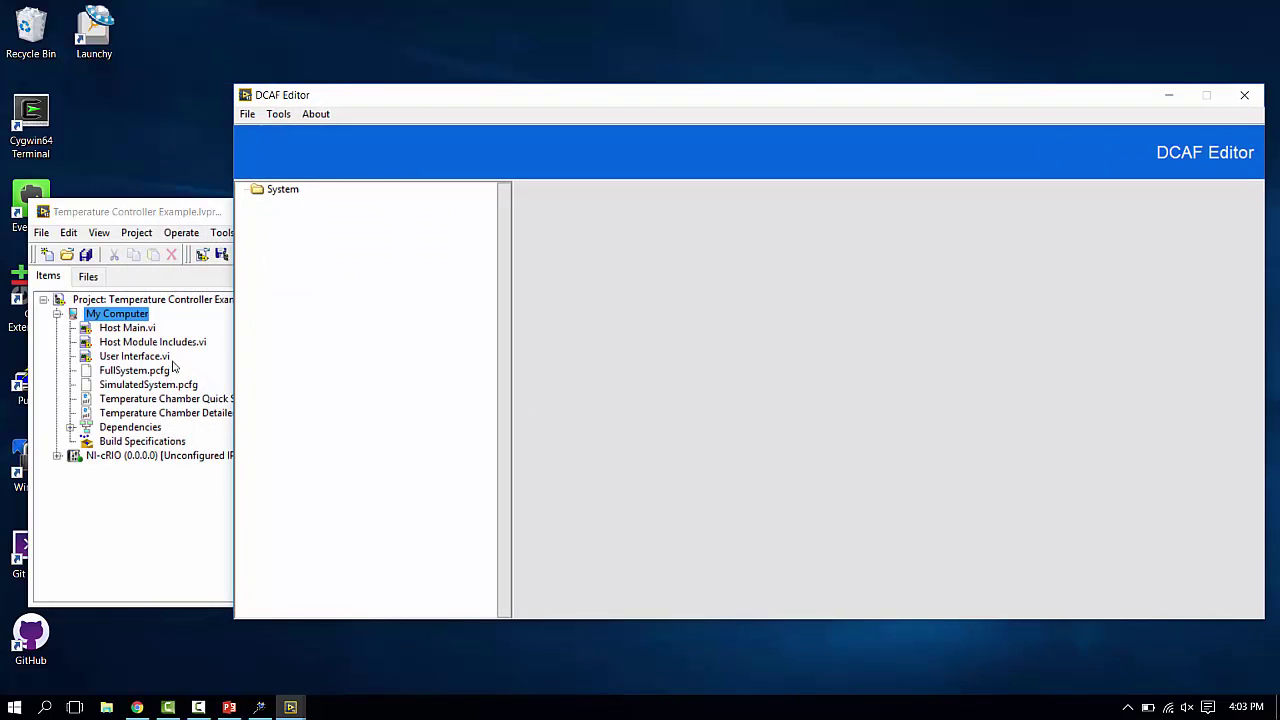
left_click(247, 114)
left_click(218, 122)
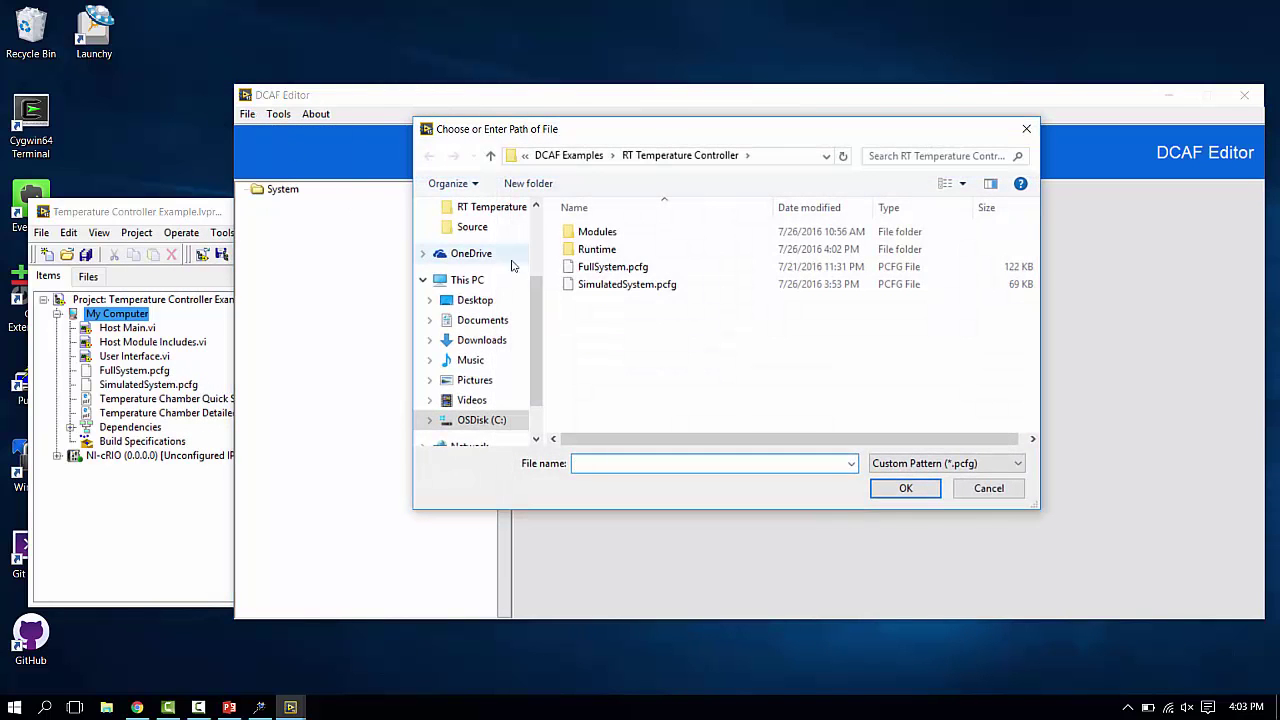
double_click(673, 285)
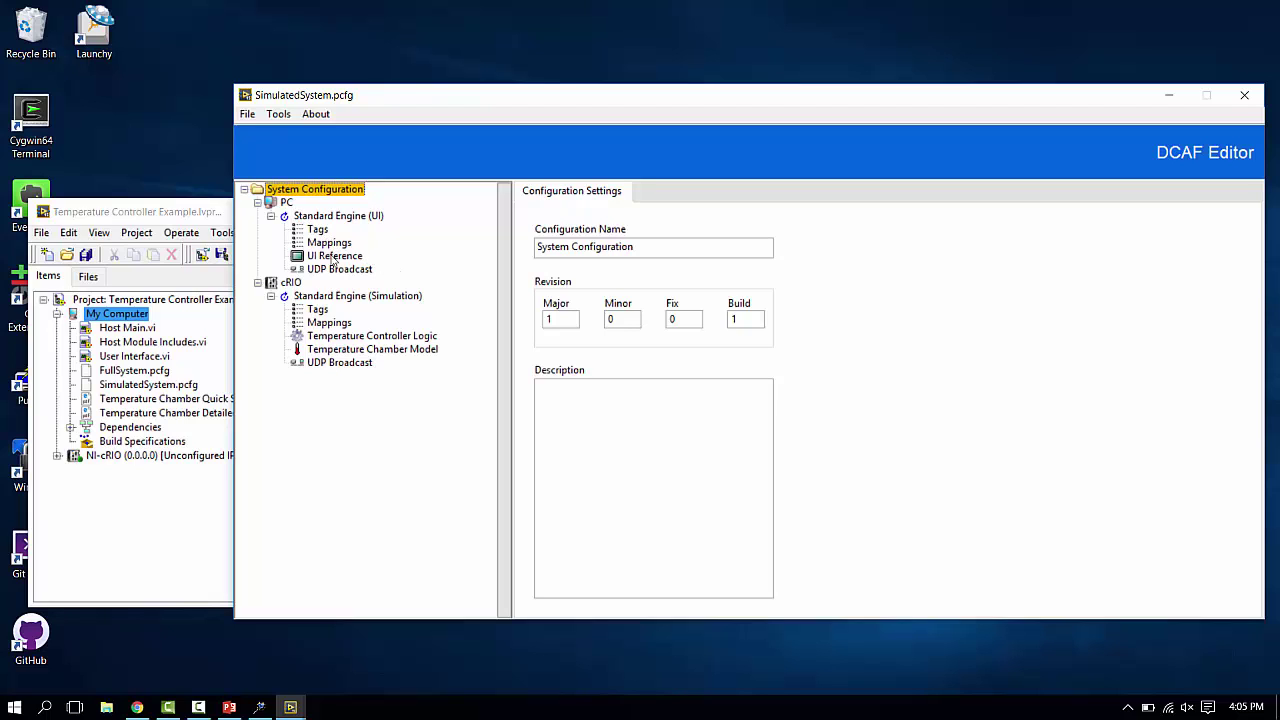
Review the PC engine's UI Reference mappings and its UDP Broadcast pairing
left_click(334, 257)
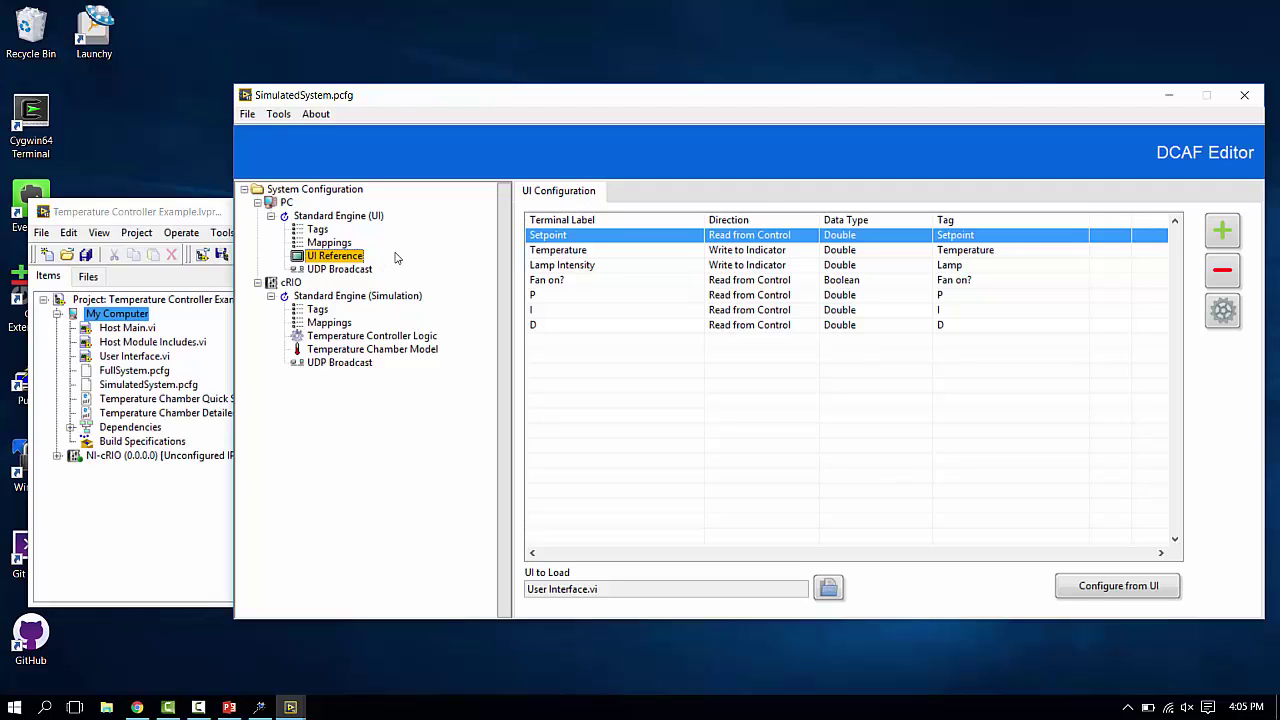
left_click(326, 271)
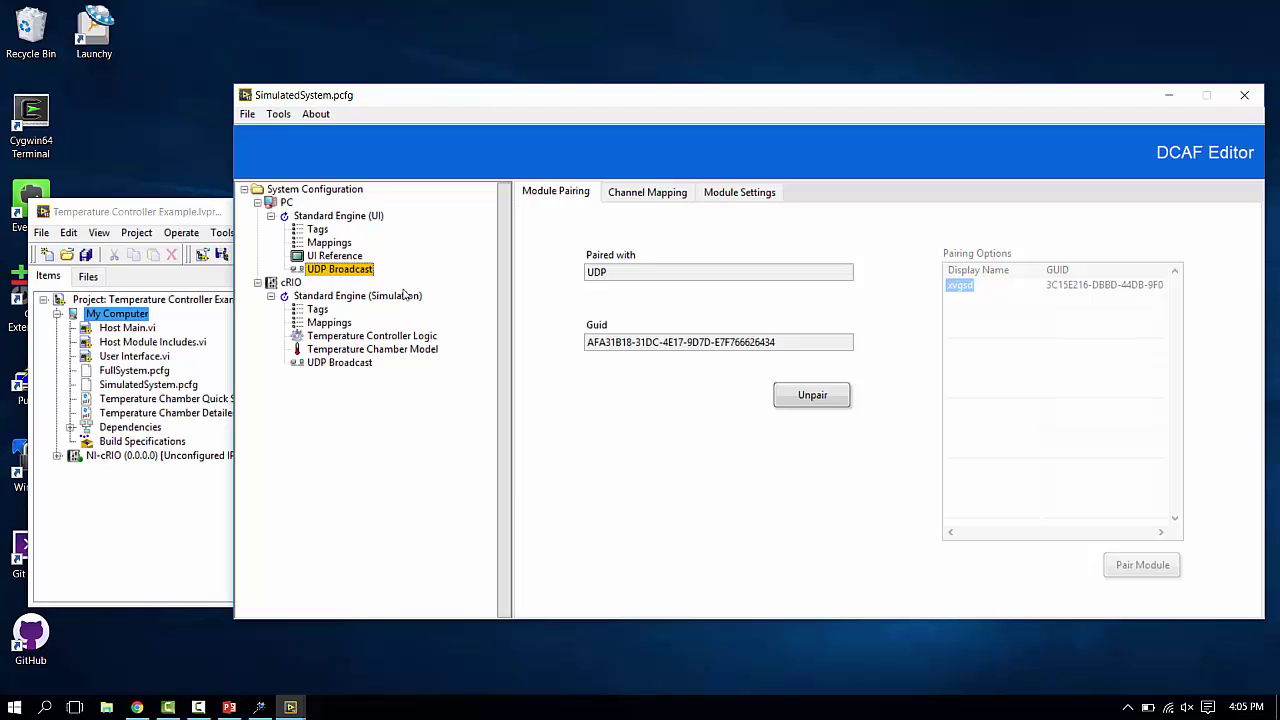
Review the Temperature Controller Logic mappings, then the Temperature Chamber Model channels
left_click(404, 338)
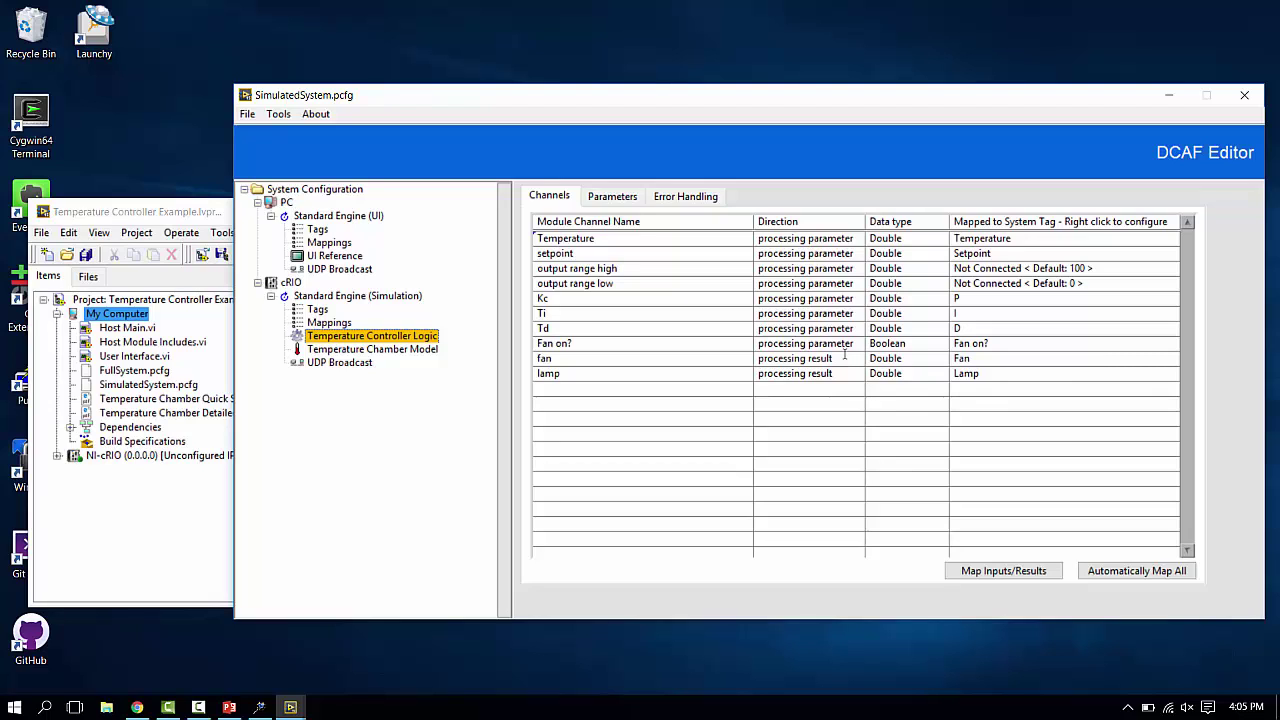
key("Down")
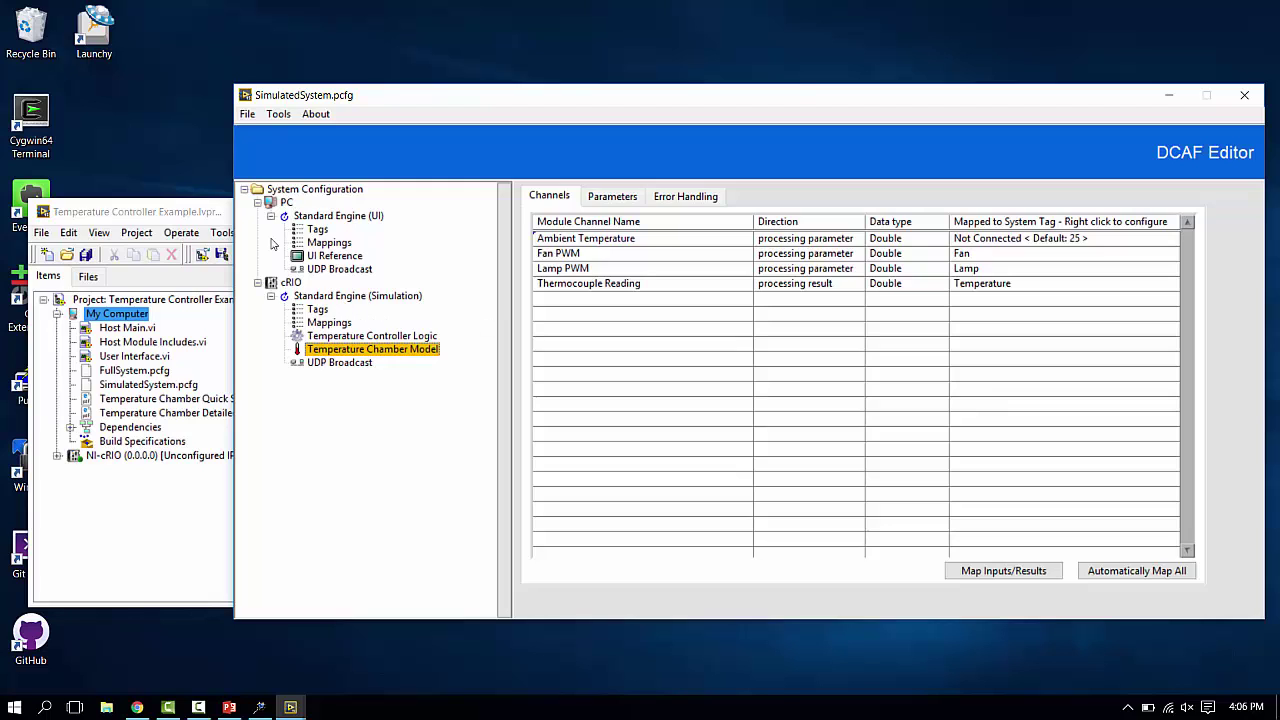
Move Standard Engine (Simulation) from the cRIO target onto PC
left_click(352, 297)
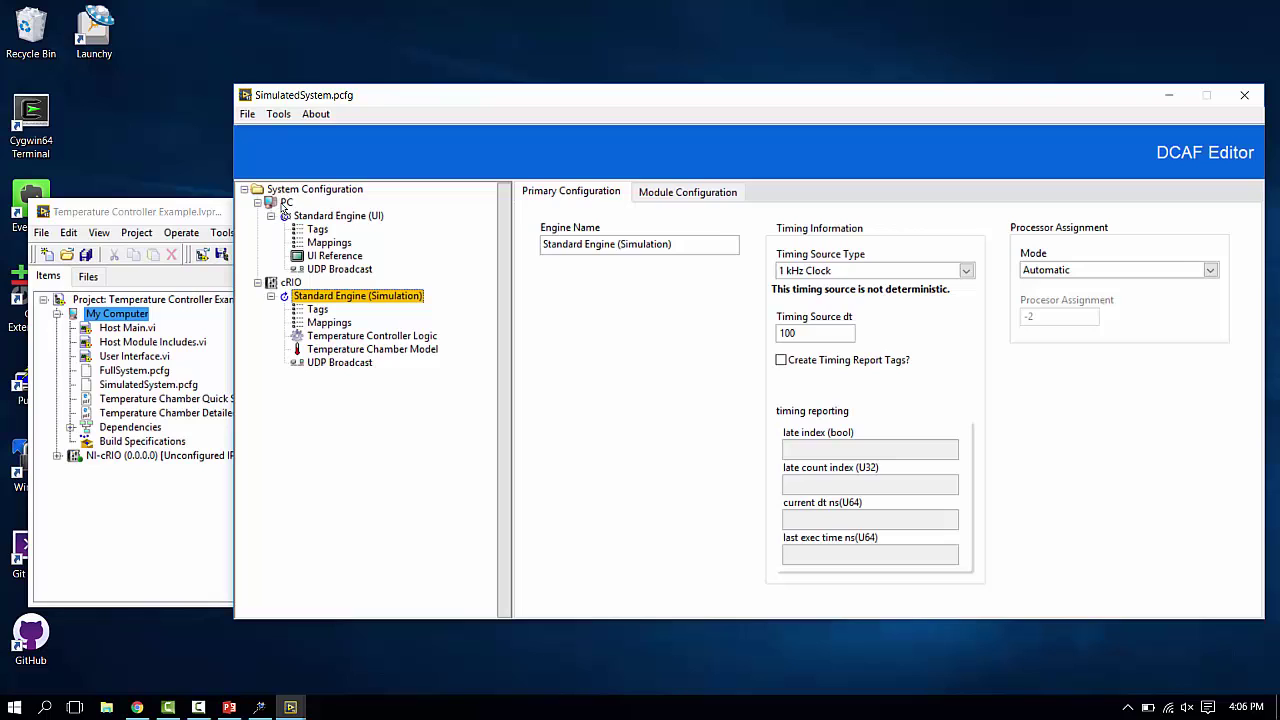
left_click_drag(283, 205, 286, 210)
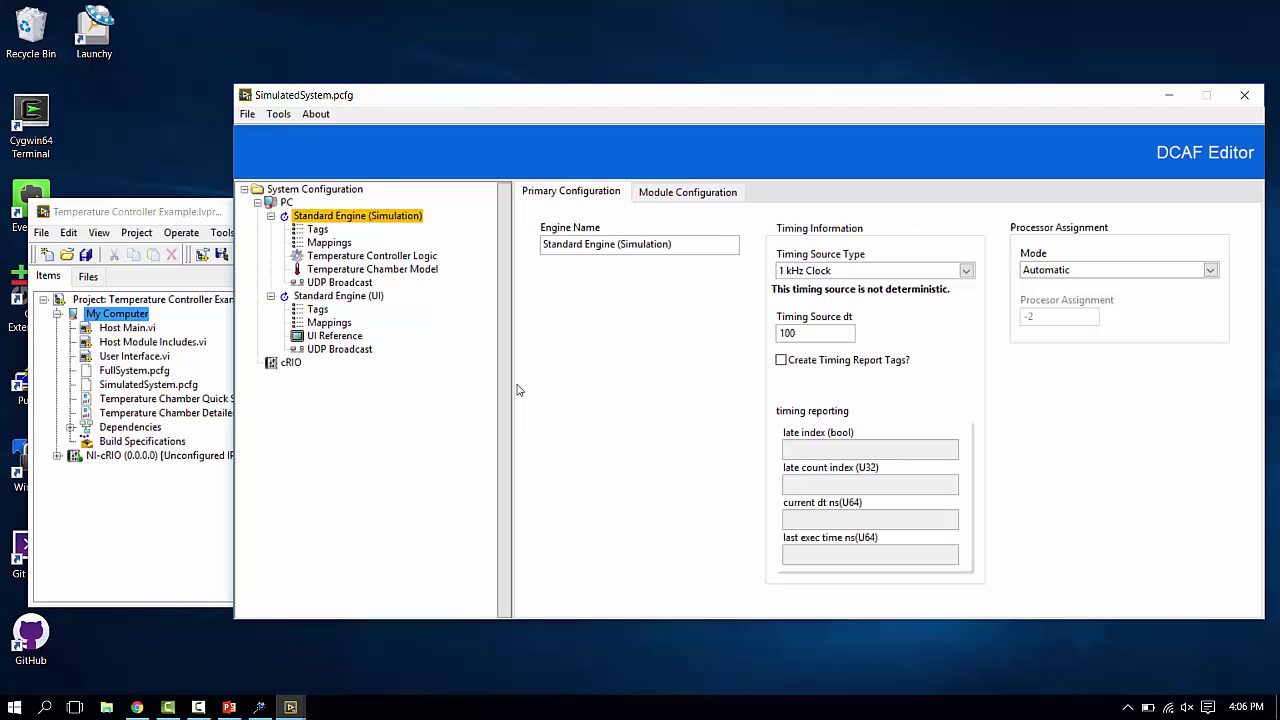
left_click(328, 231)
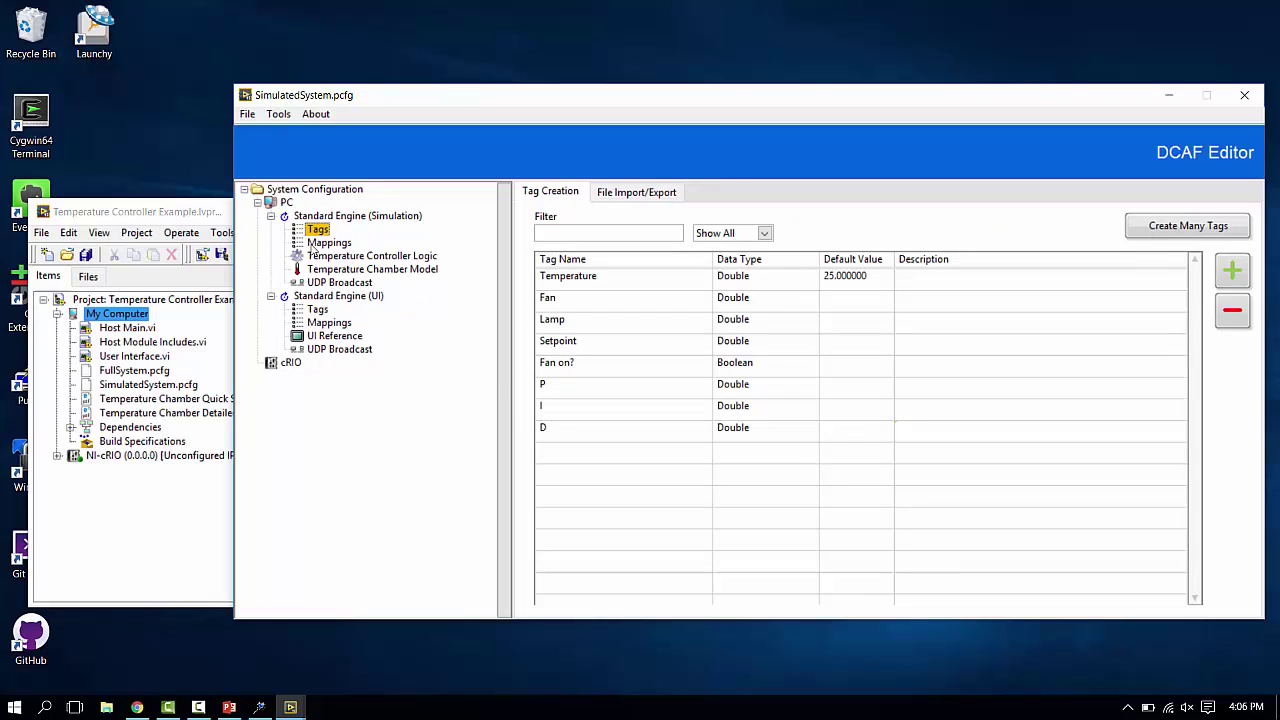
Set the send to address of both UDP Broadcast modules to 10.0.130.234
left_click(339, 350)
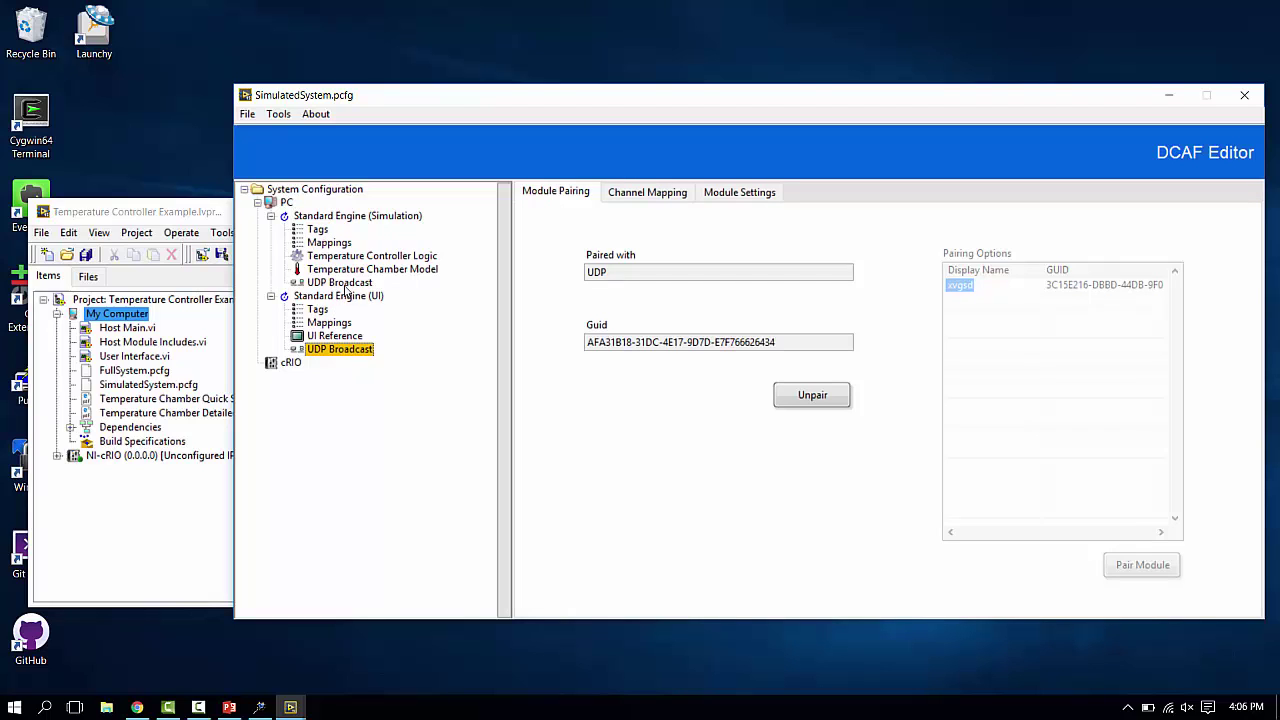
left_click(768, 202)
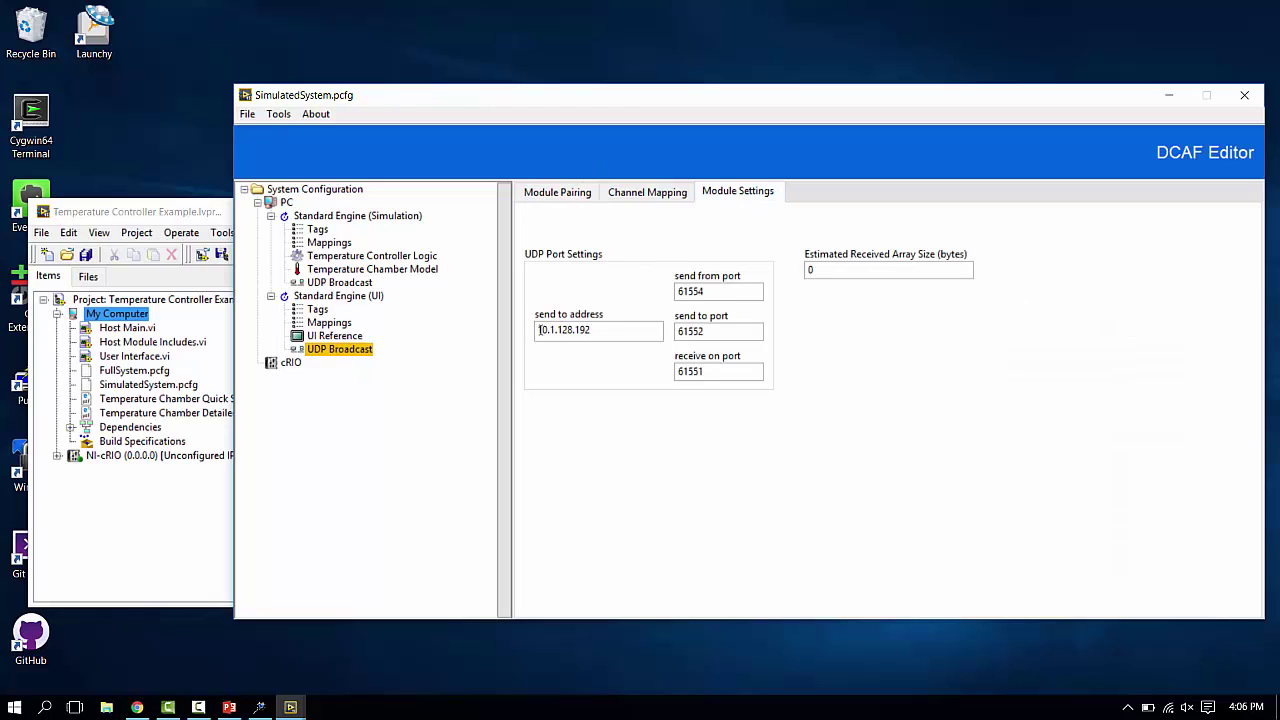
triple_click(586, 330)
type("10.0.130.234")
left_click(340, 283)
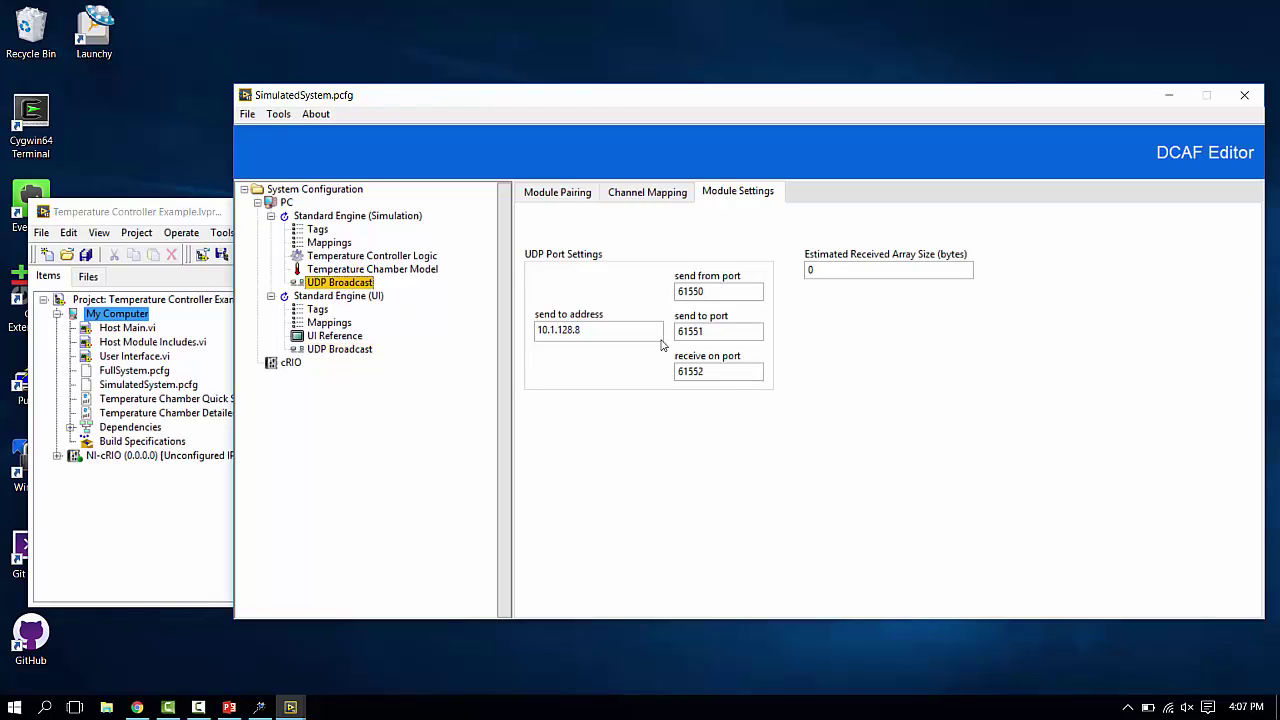
type("1")
type("10.0.130.234")
Compare the UI Reference tags with User Interface.vi's front panel and block diagram, then close the VI
left_click(356, 336)
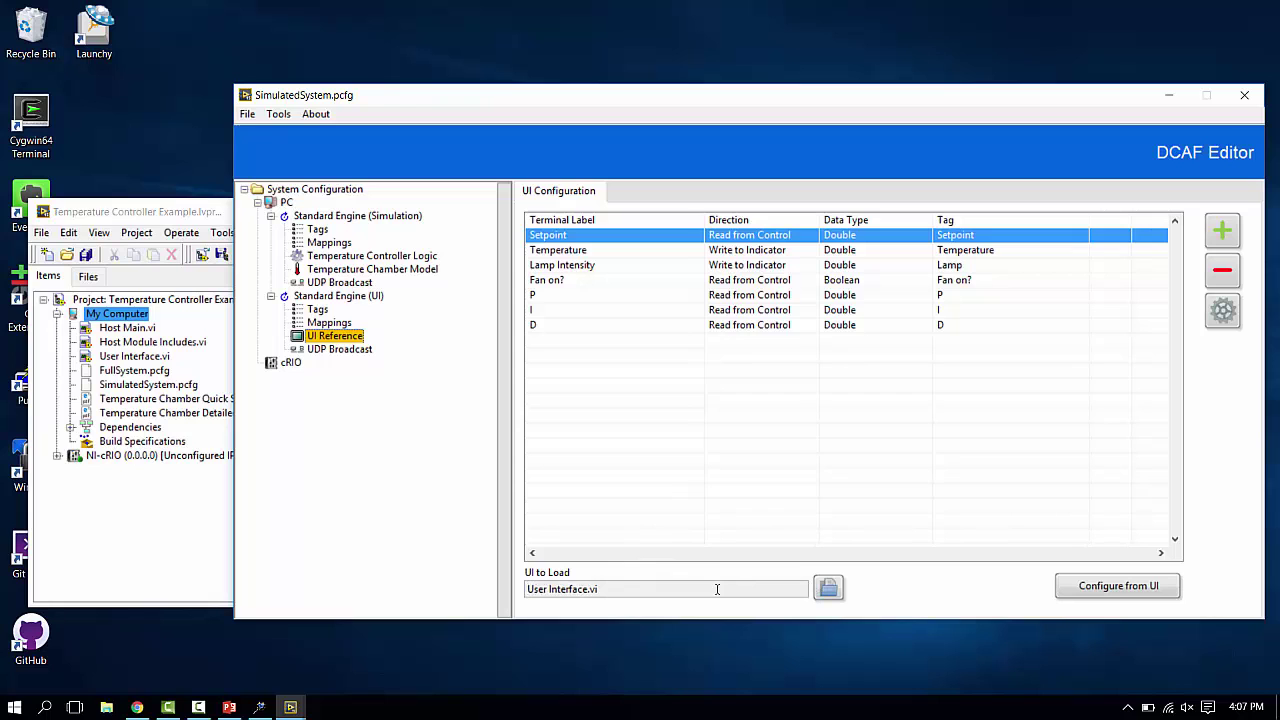
left_click(120, 290)
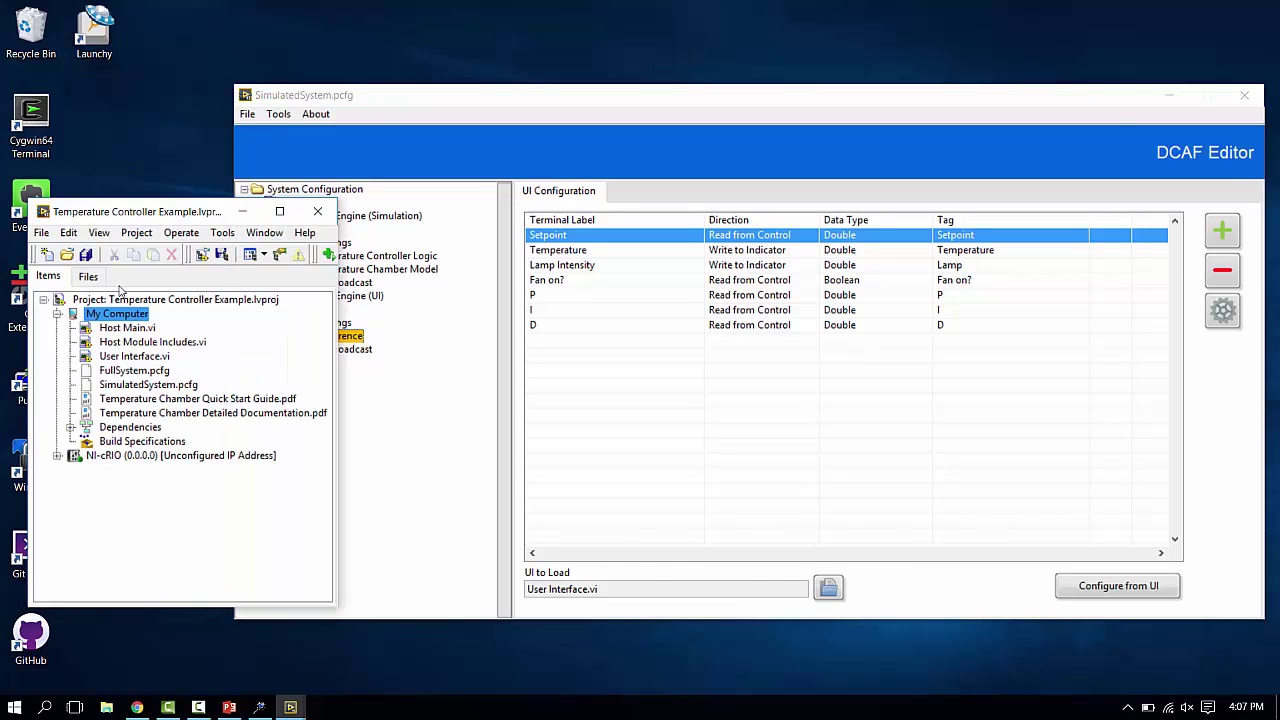
double_click(134, 356)
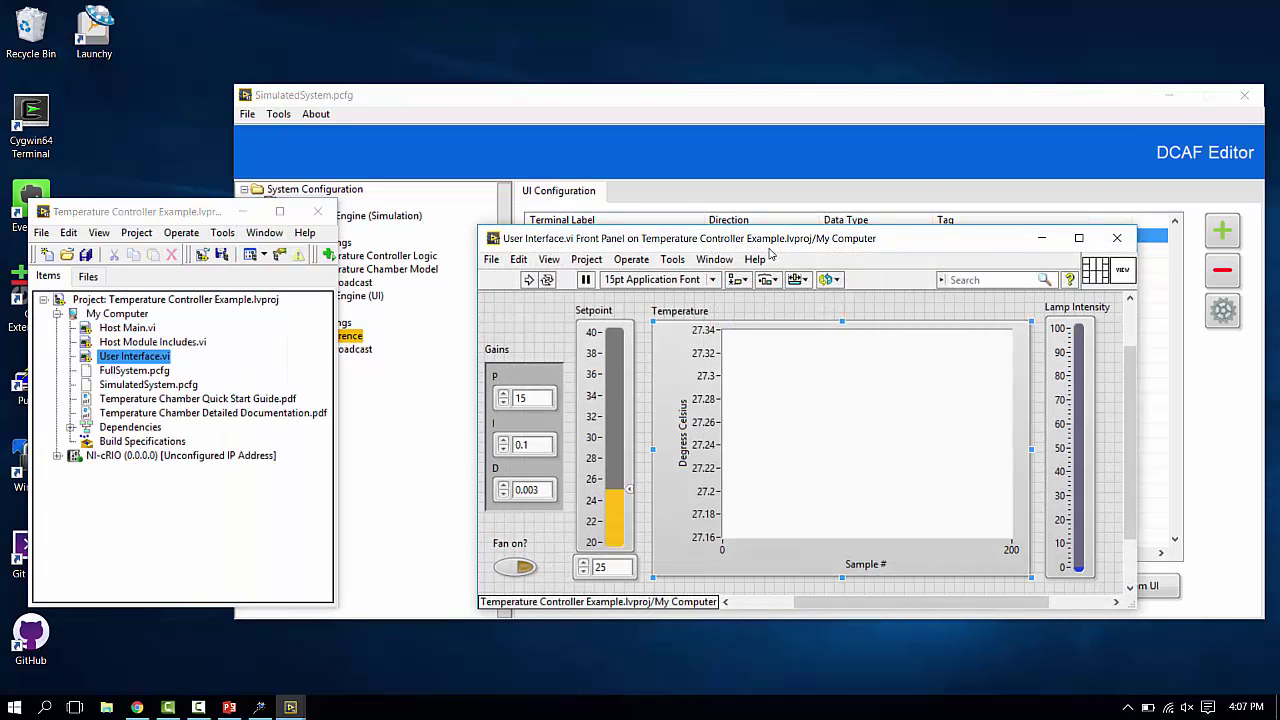
left_click_drag(767, 245, 518, 226)
key("ctrl+e")
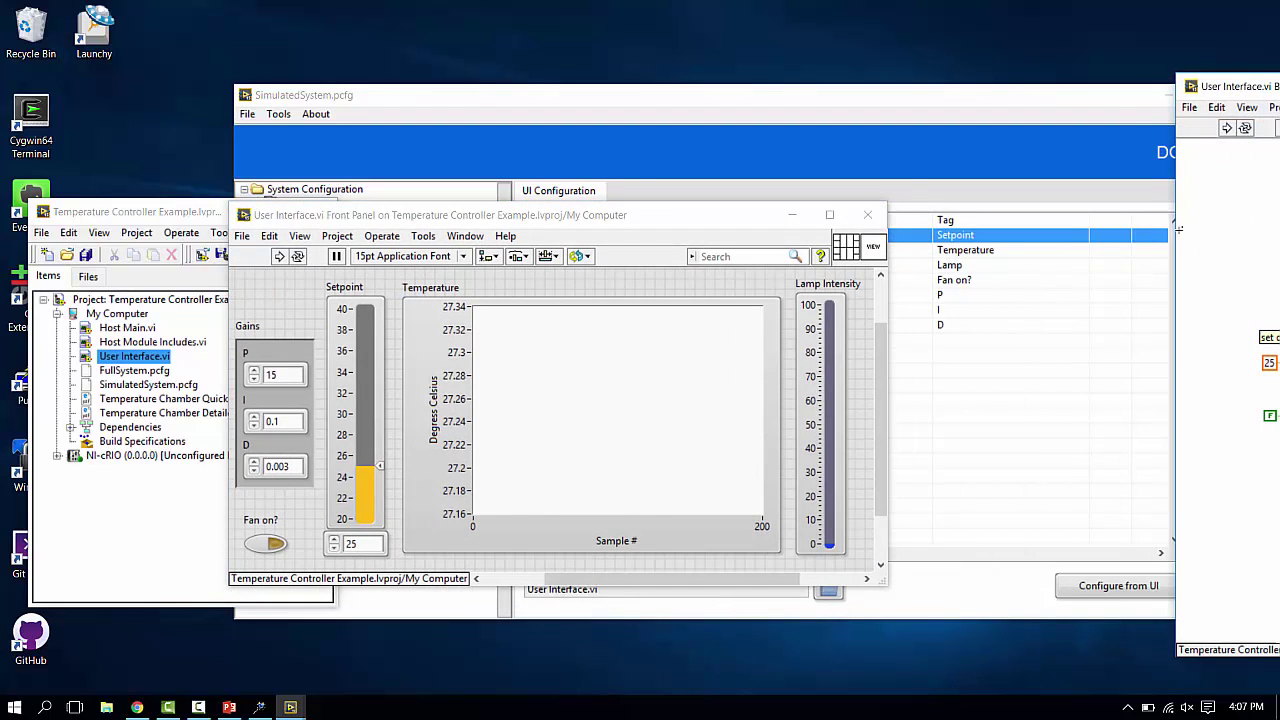
left_click_drag(1268, 86, 192, 88)
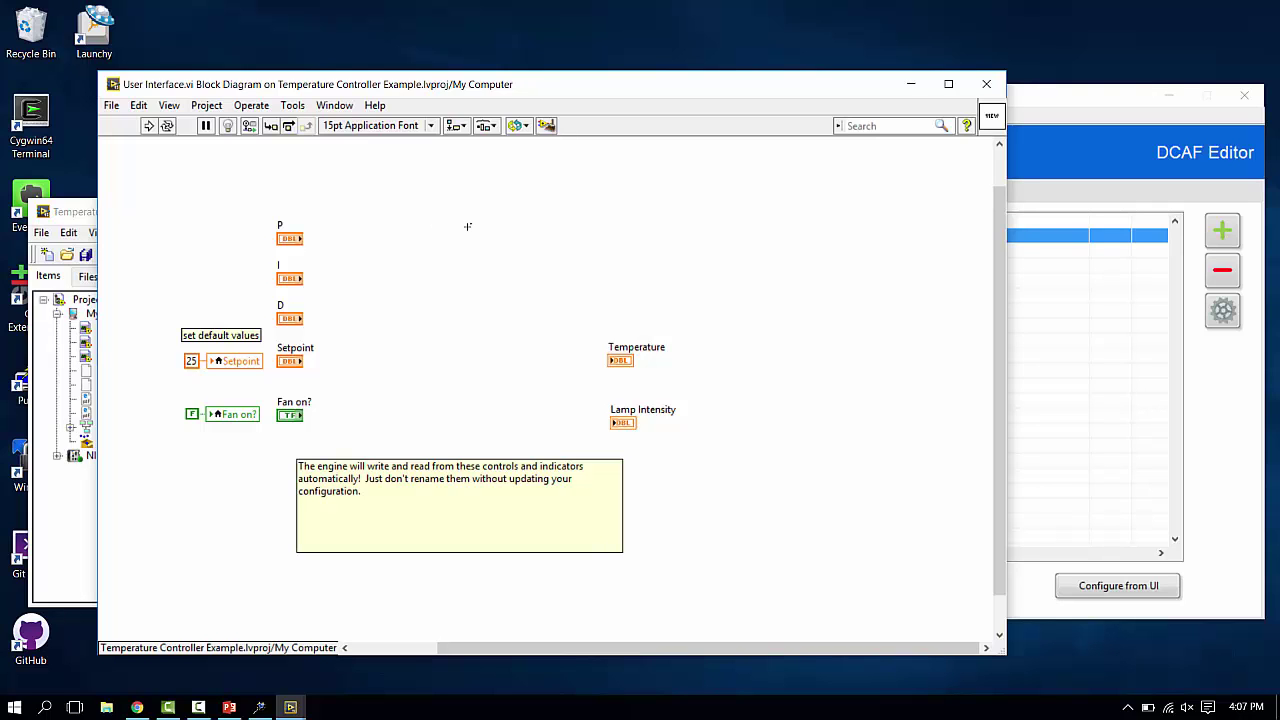
key("ctrl+e")
left_click_drag(461, 212, 435, 187)
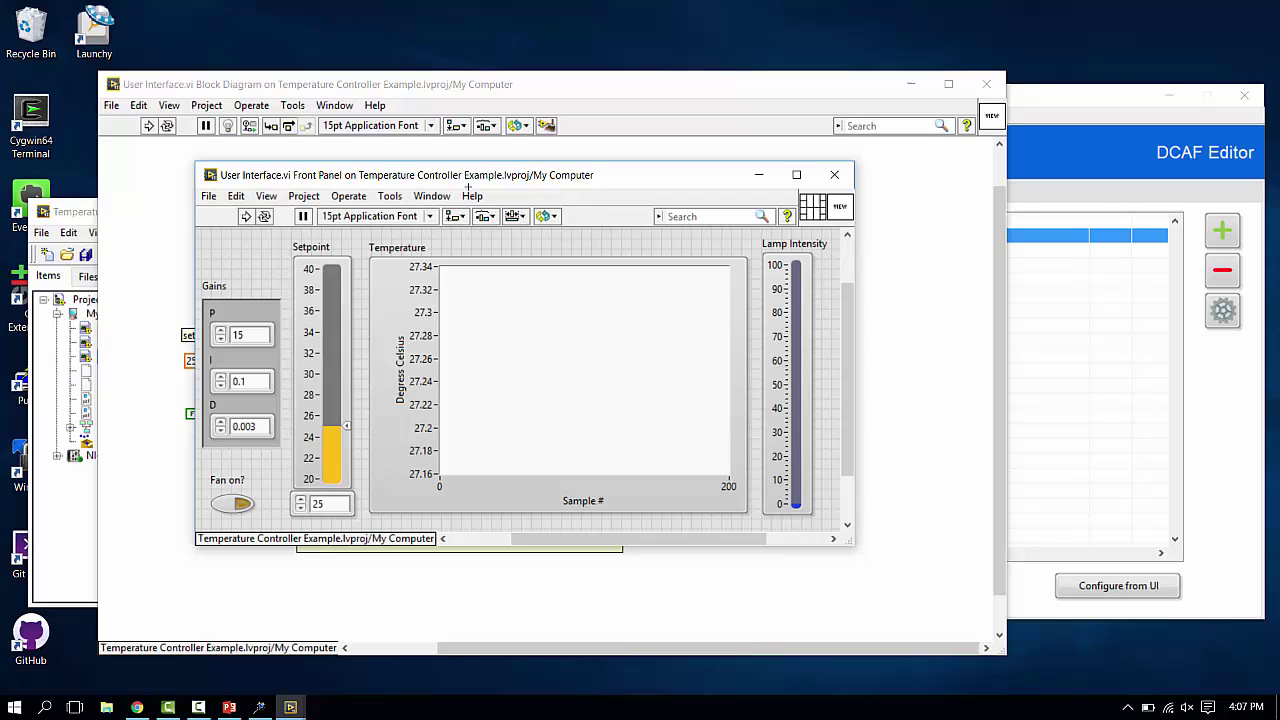
left_click(835, 176)
left_click(814, 144)
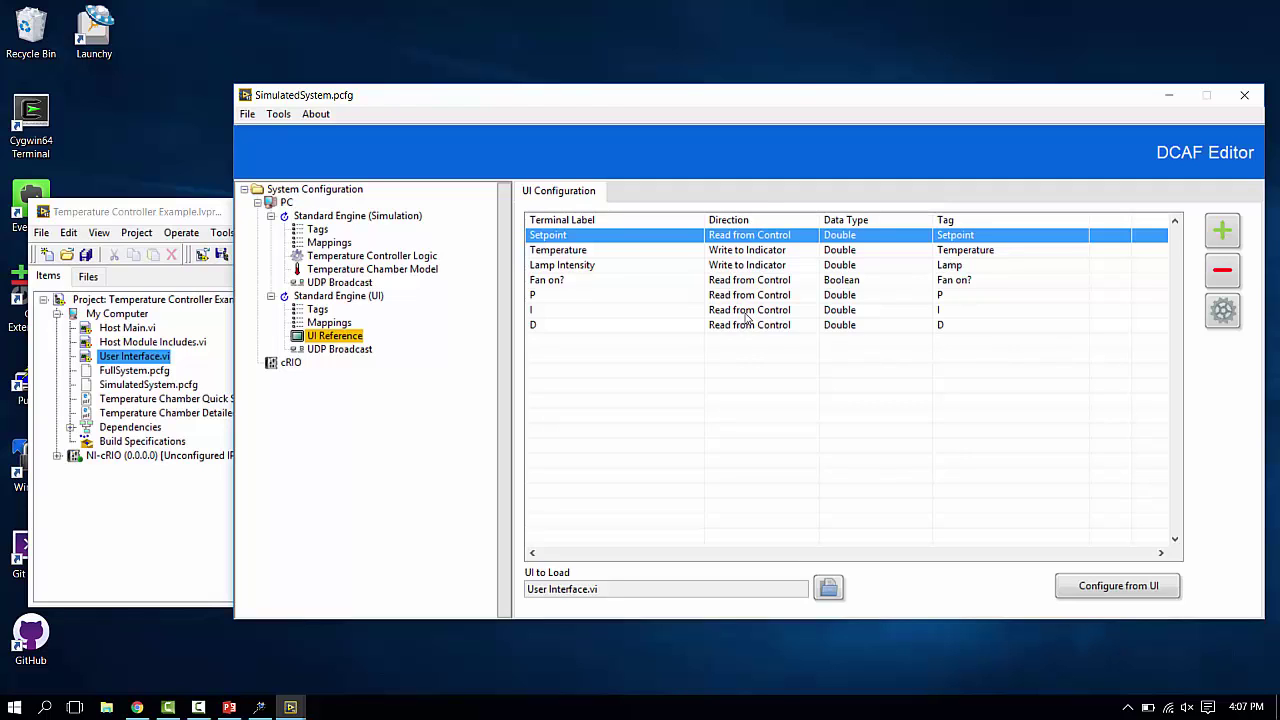
Review both UDP Broadcast pairings and channel mappings, then the Temperature Controller Logic channels
left_click(342, 349)
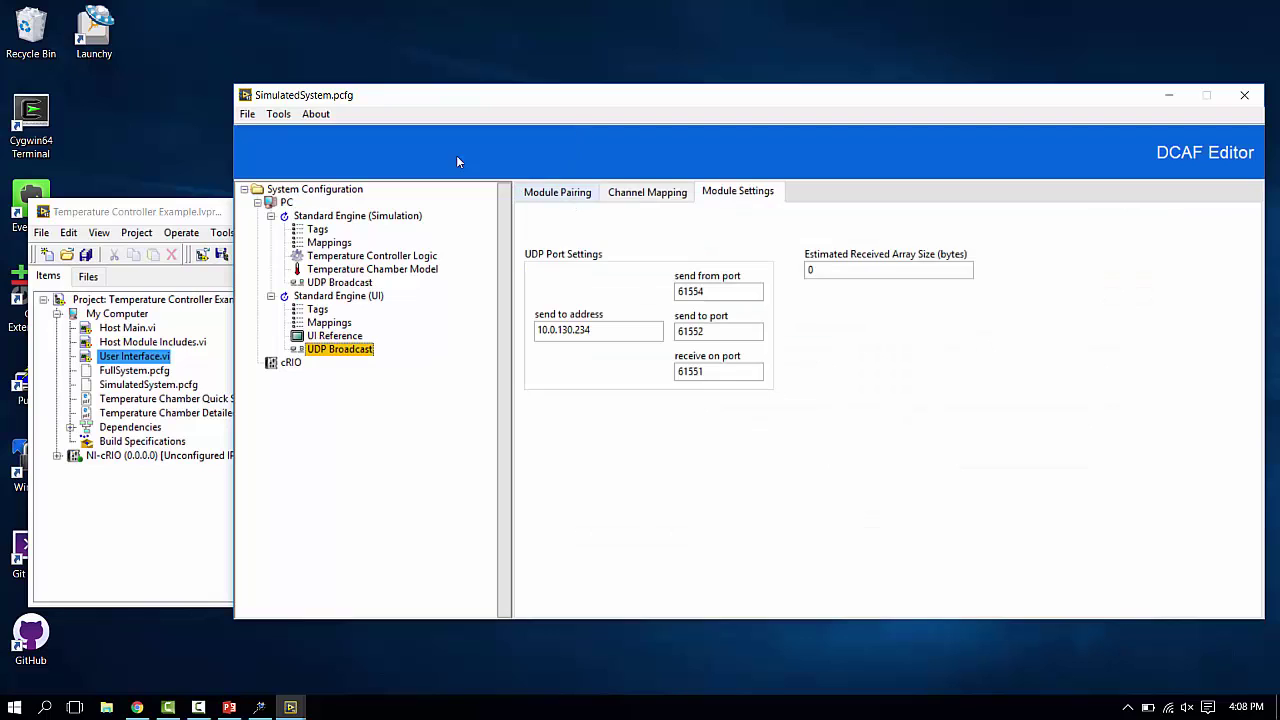
left_click(522, 188)
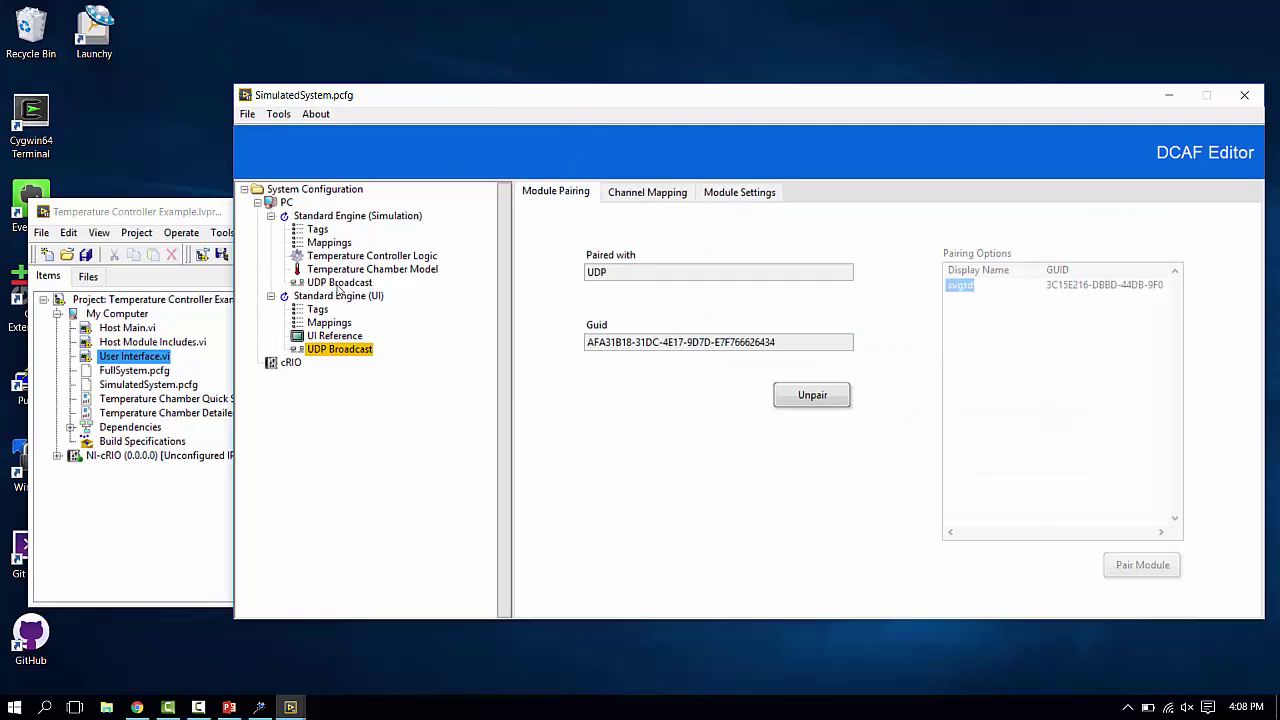
left_click(628, 197)
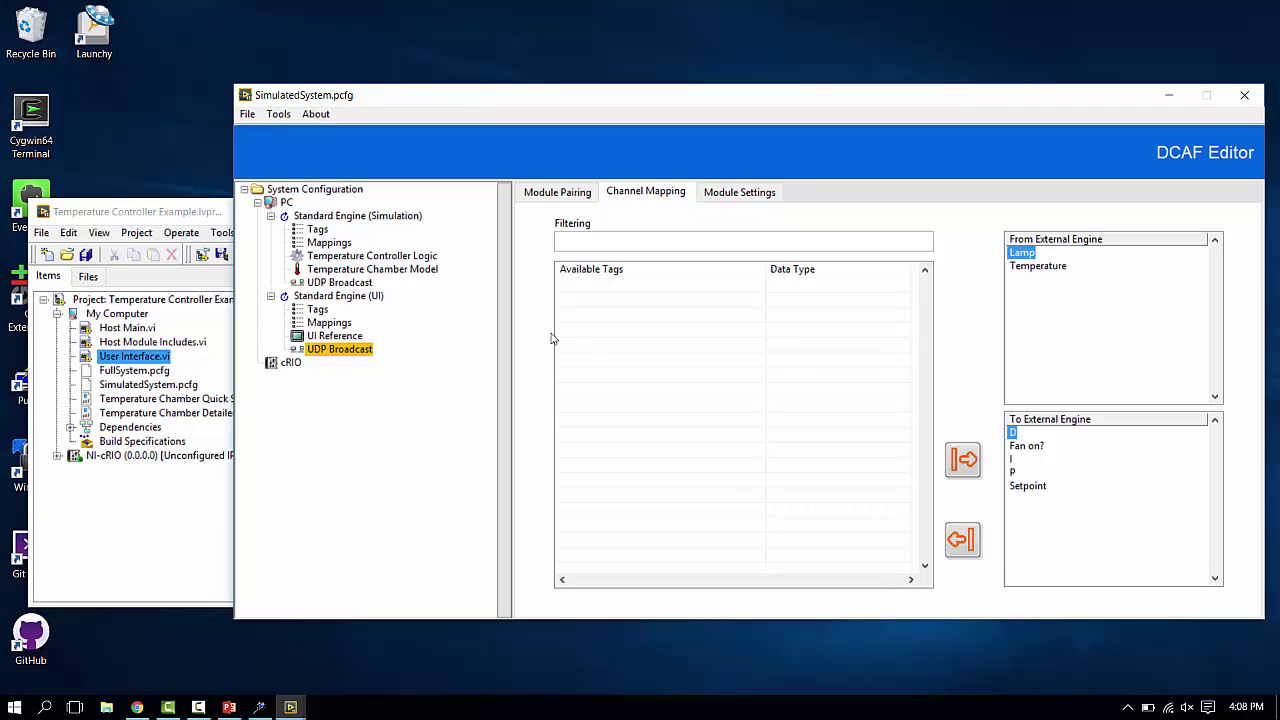
left_click(340, 338)
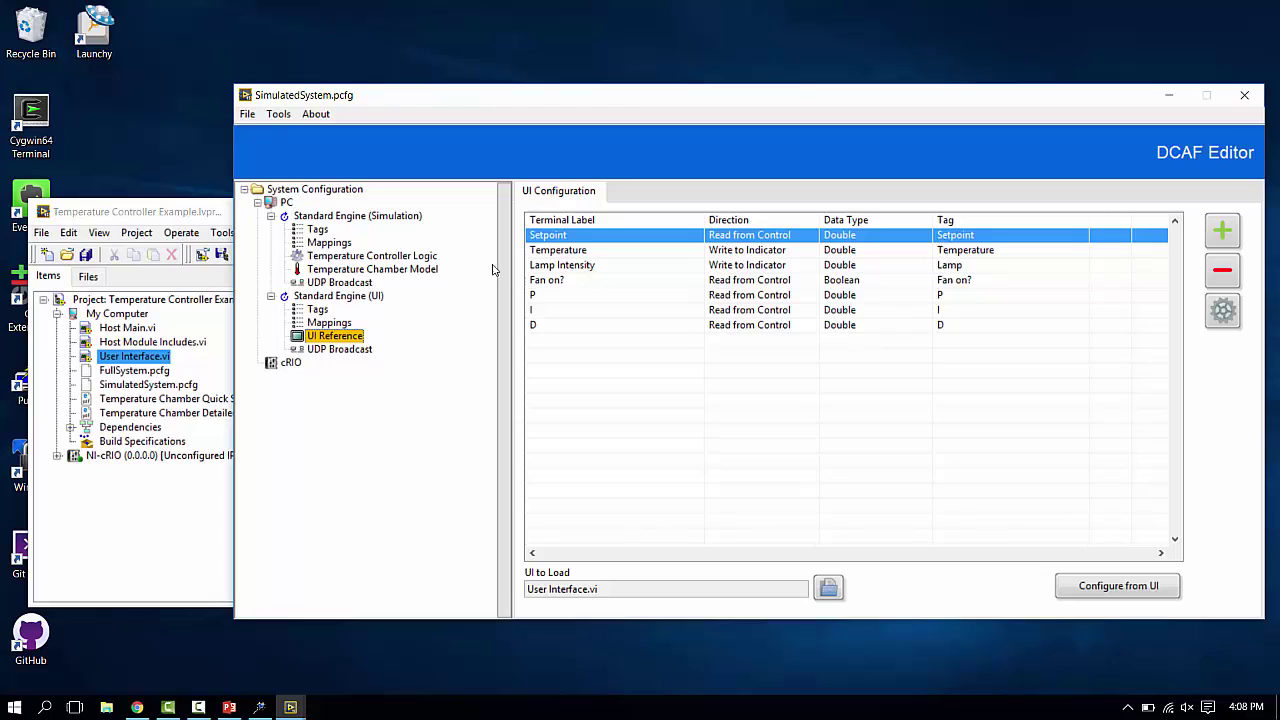
left_click(345, 349)
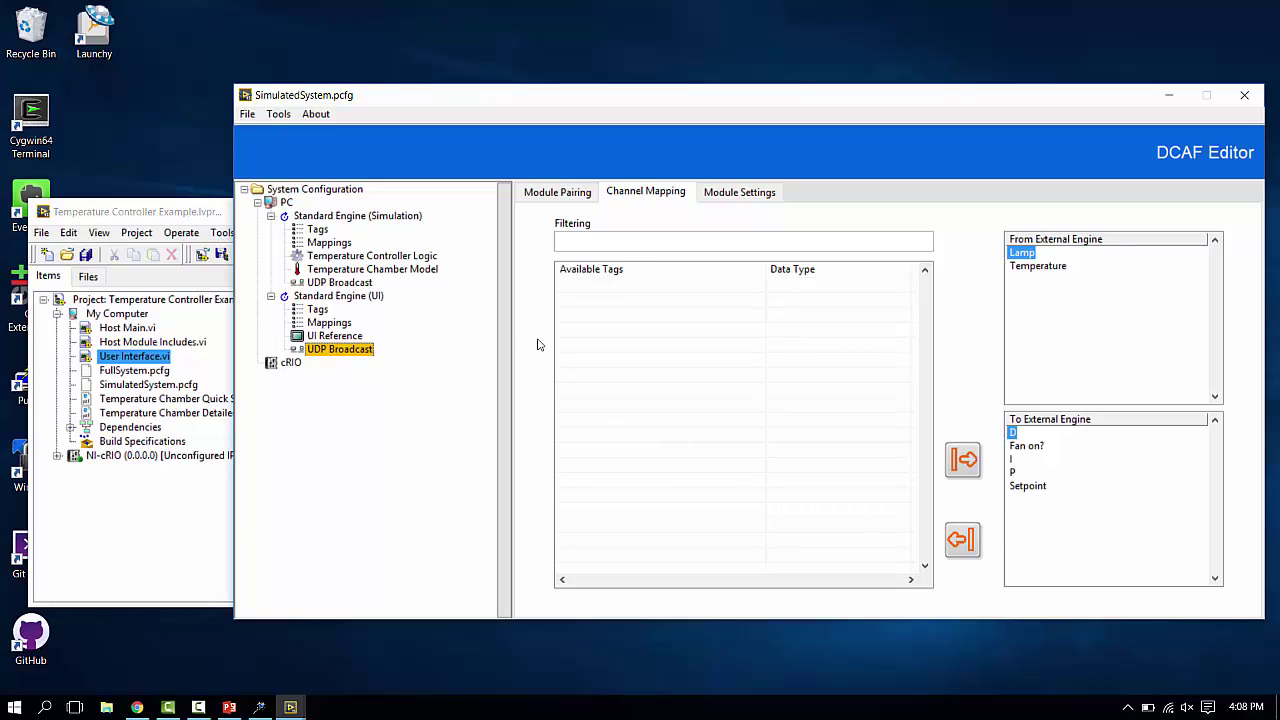
left_click(340, 282)
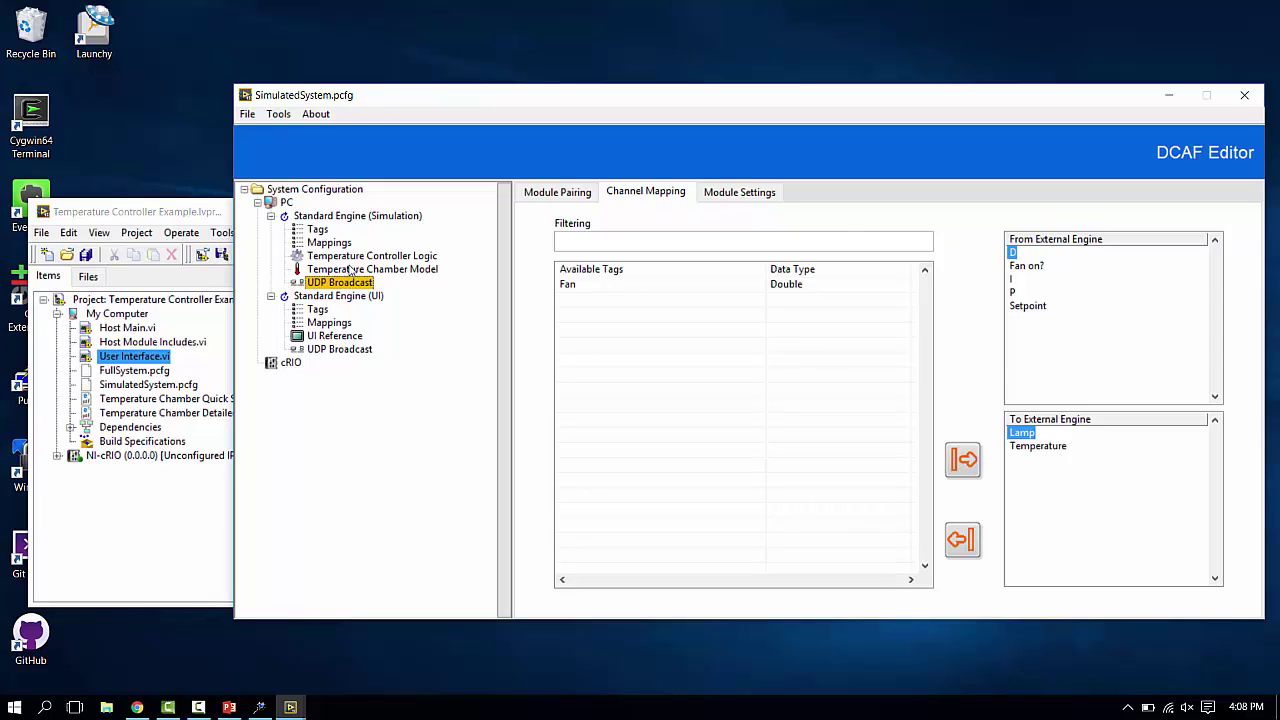
left_click(352, 258)
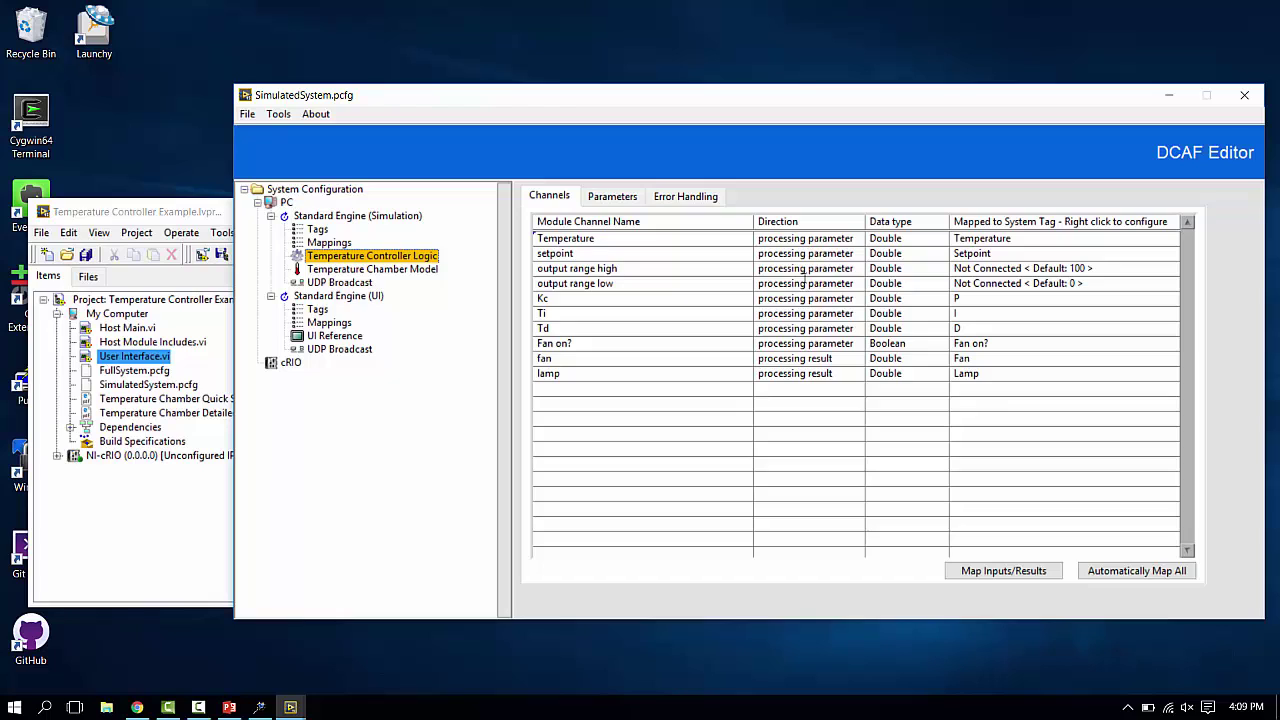
Show the Temperature Chamber Model channels, with Ambient Temperature defaulting to 25
left_click(368, 270)
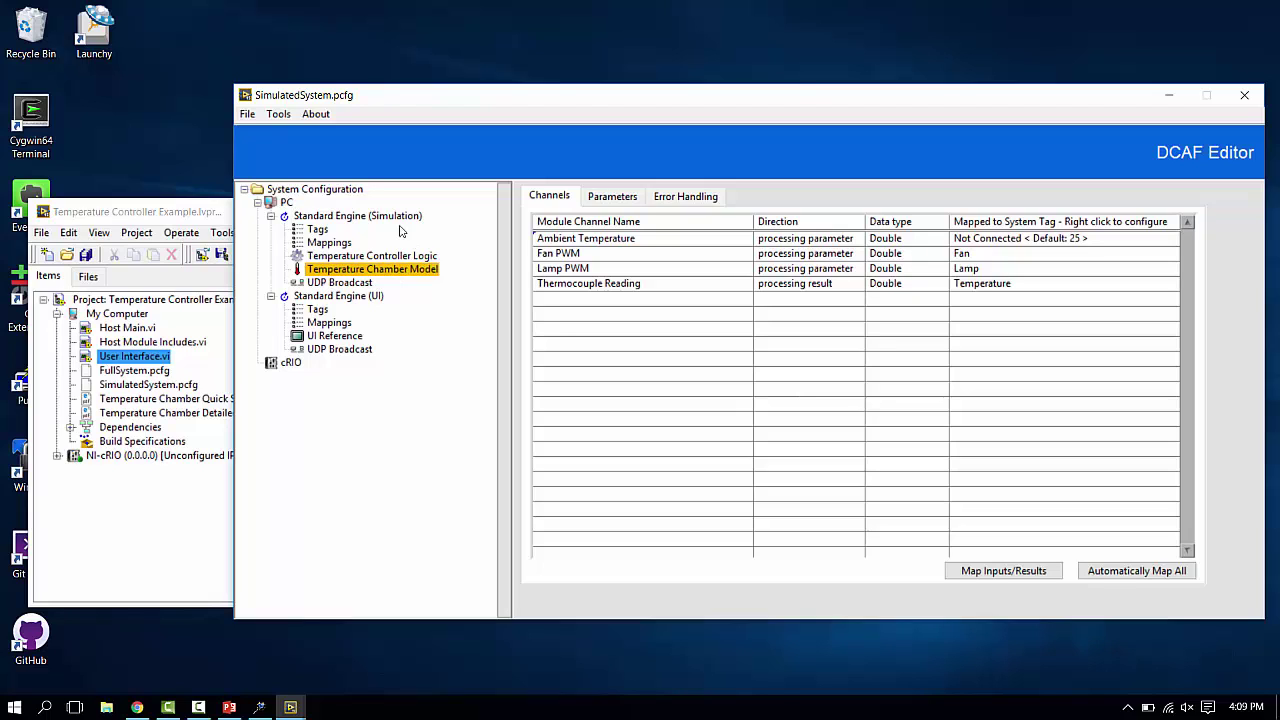
left_click(246, 113)
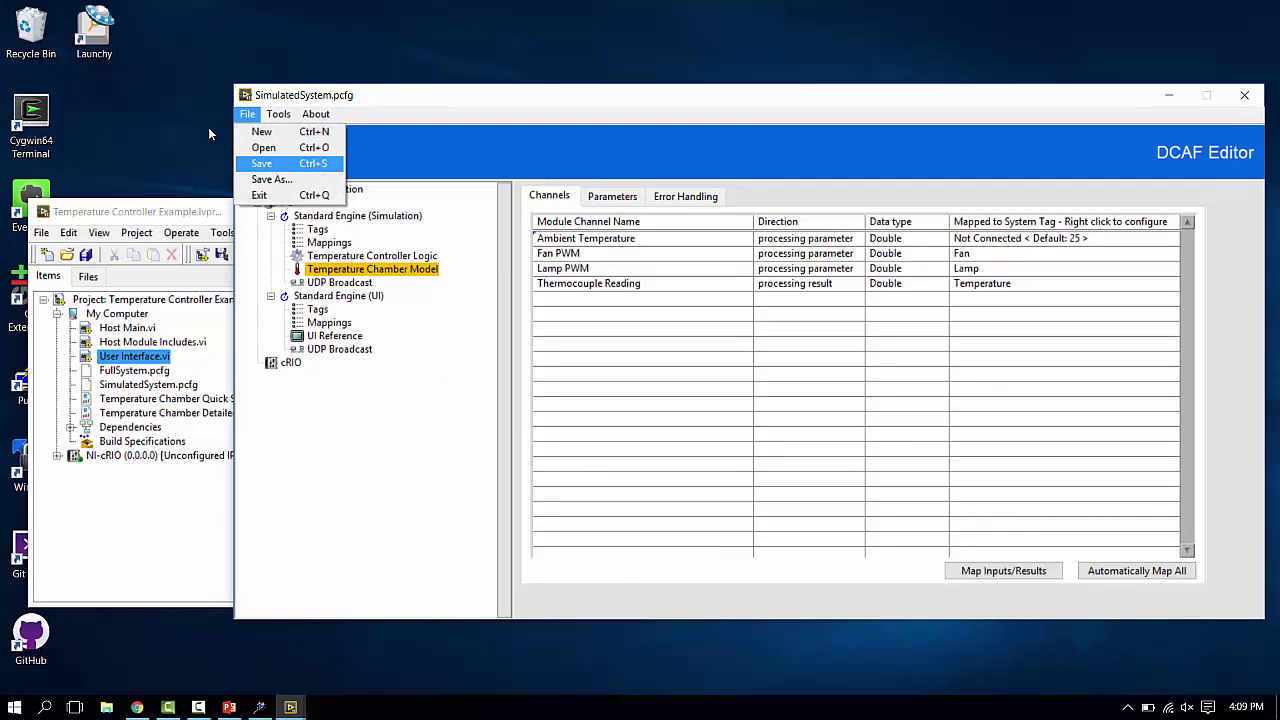
Save the SimulatedSystem configuration and open Host Main.vi's block diagram
left_click(261, 163)
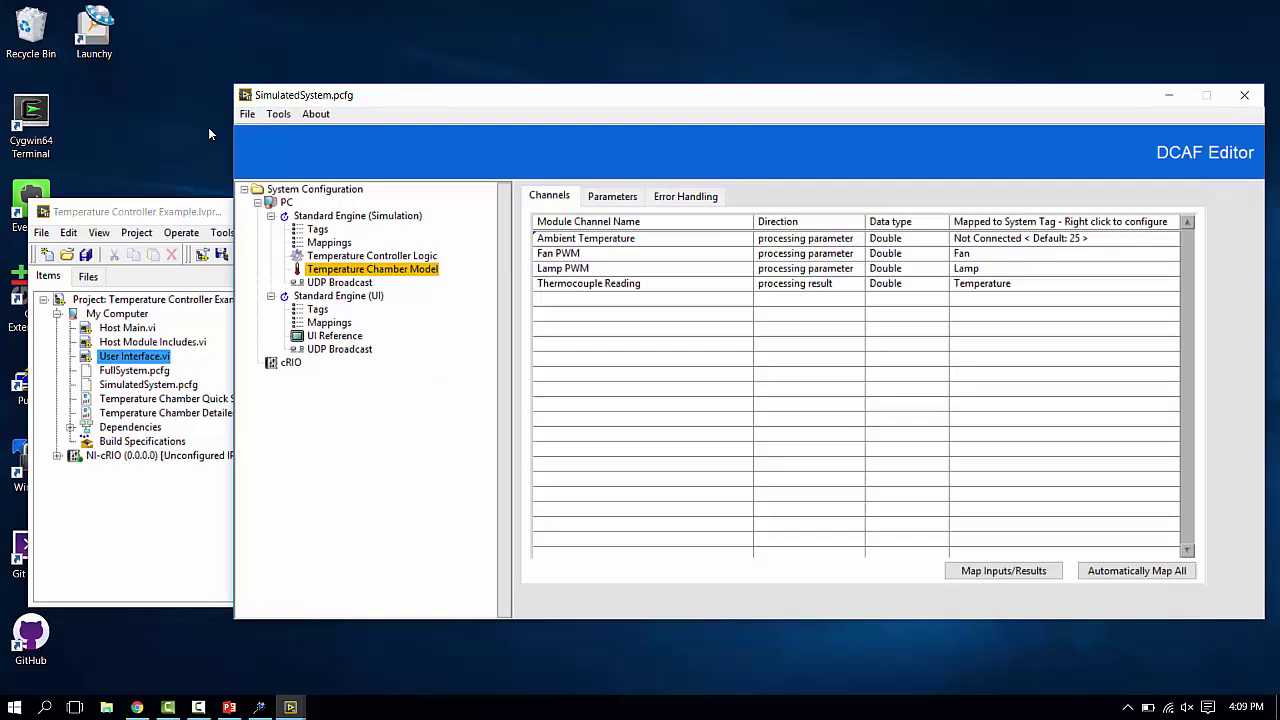
left_click(166, 309)
left_click_drag(172, 216, 186, 101)
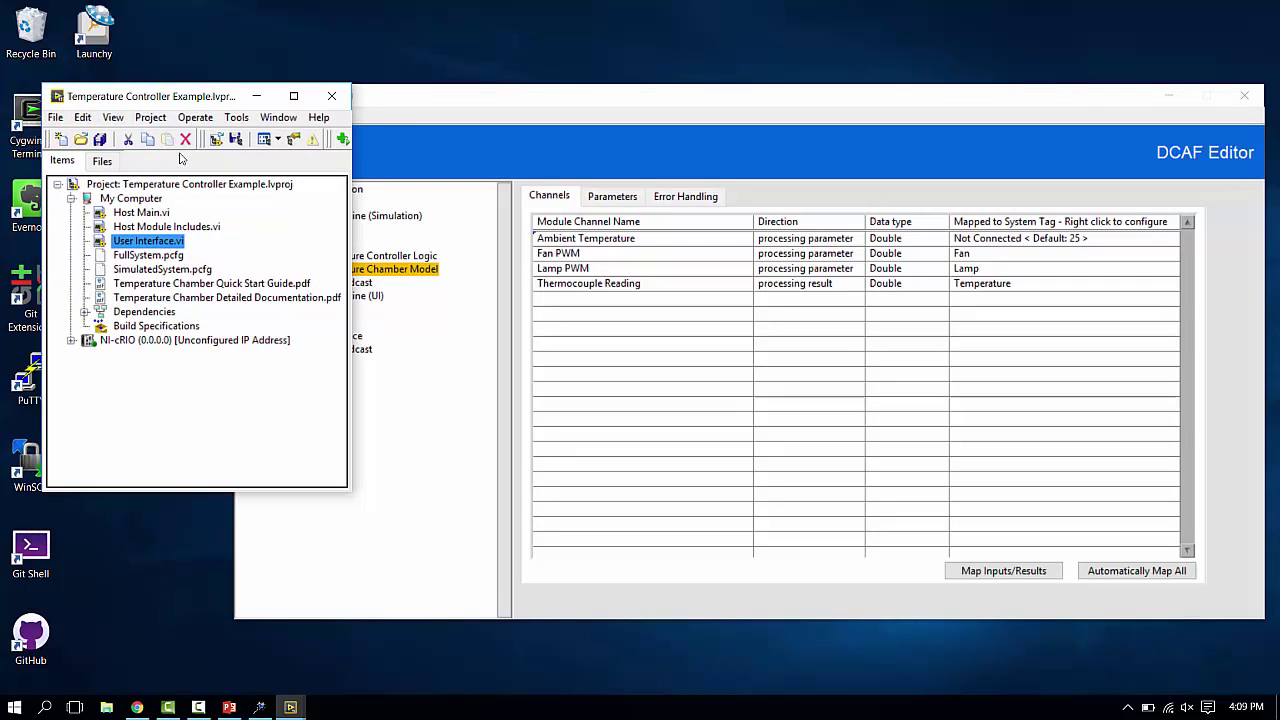
left_click(150, 213)
key("Return")
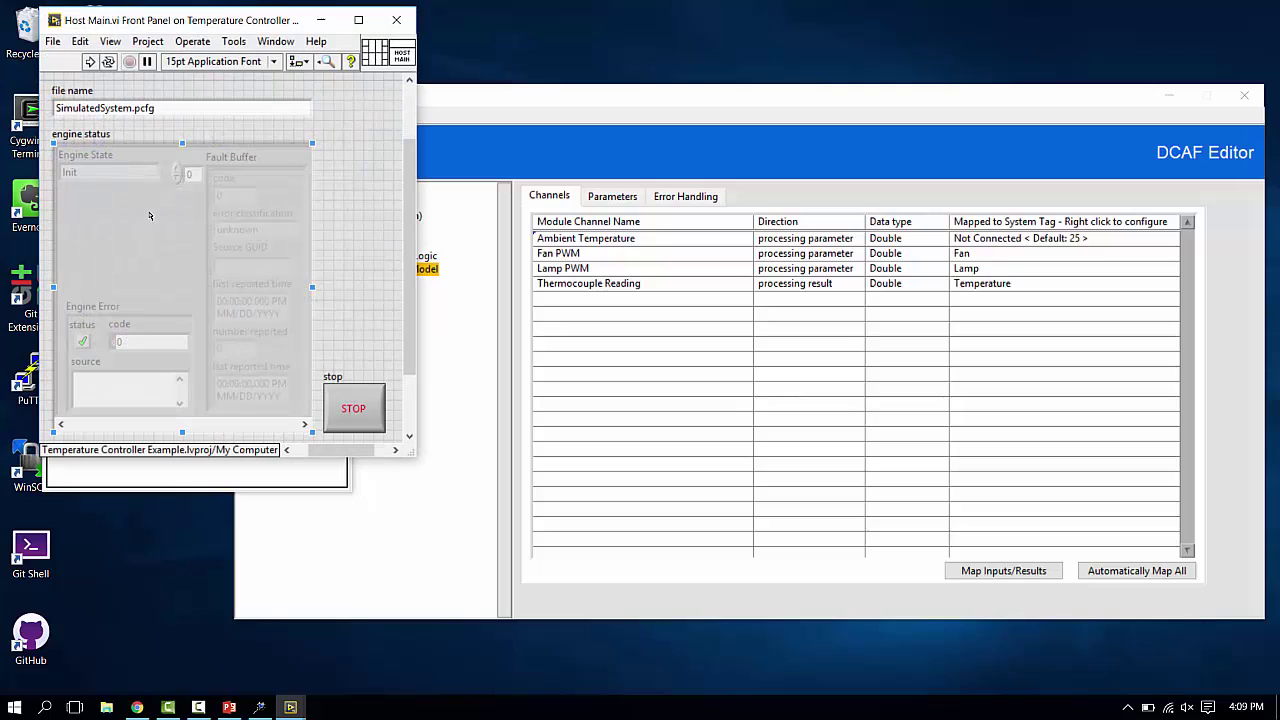
key("ctrl+e")
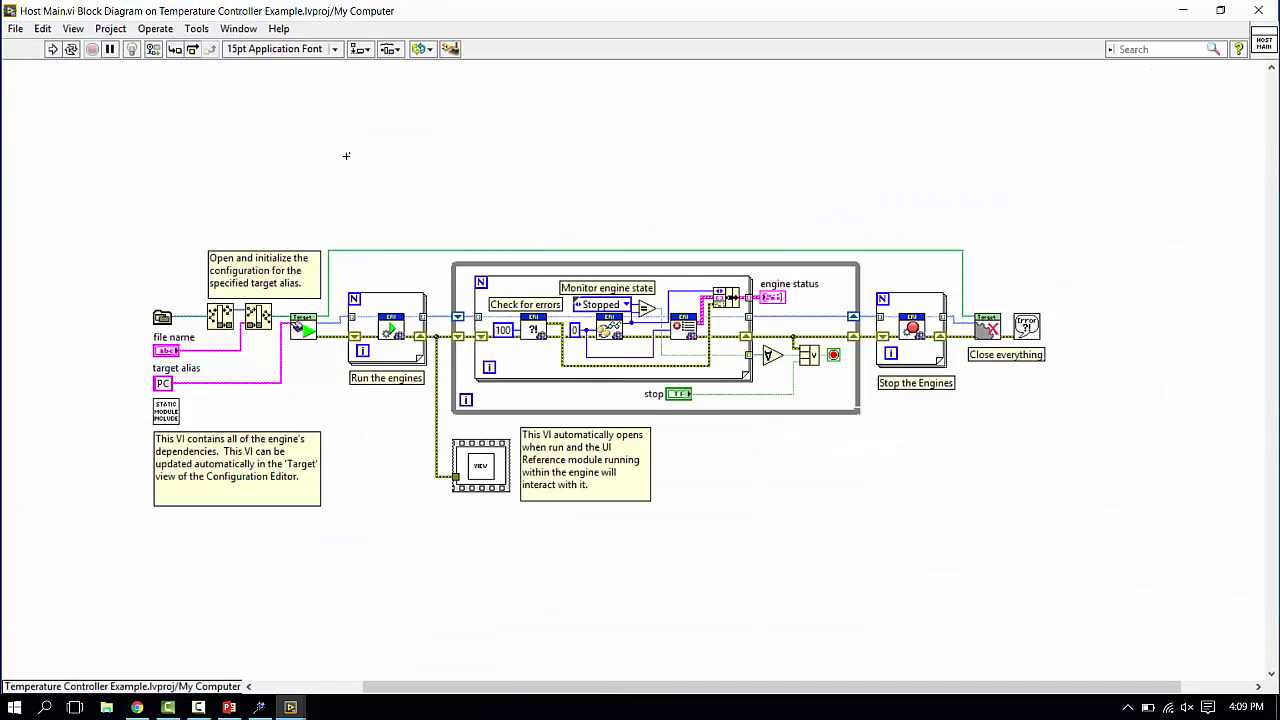
Highlight the diagram's while loop, Stop the Engines section and engine dependencies comment
left_click(452, 370)
left_click(1105, 446)
left_click(905, 383)
left_click_drag(116, 218, 1080, 392)
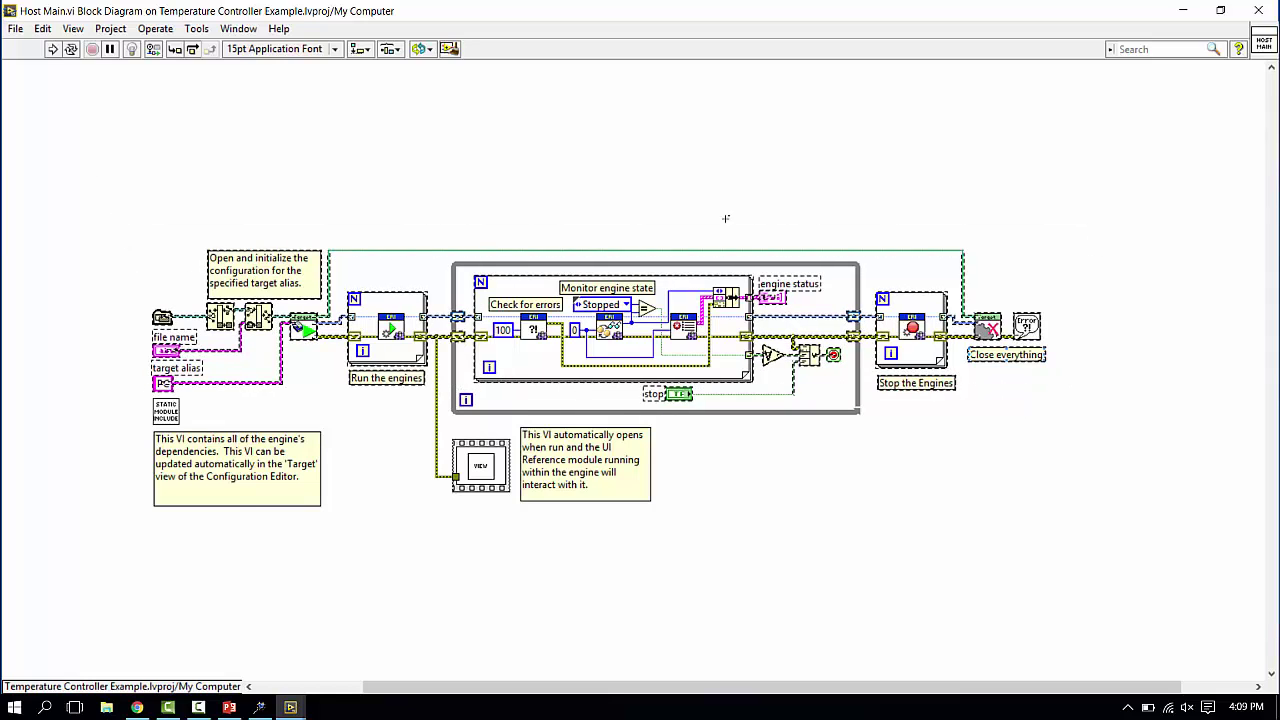
left_click(688, 185)
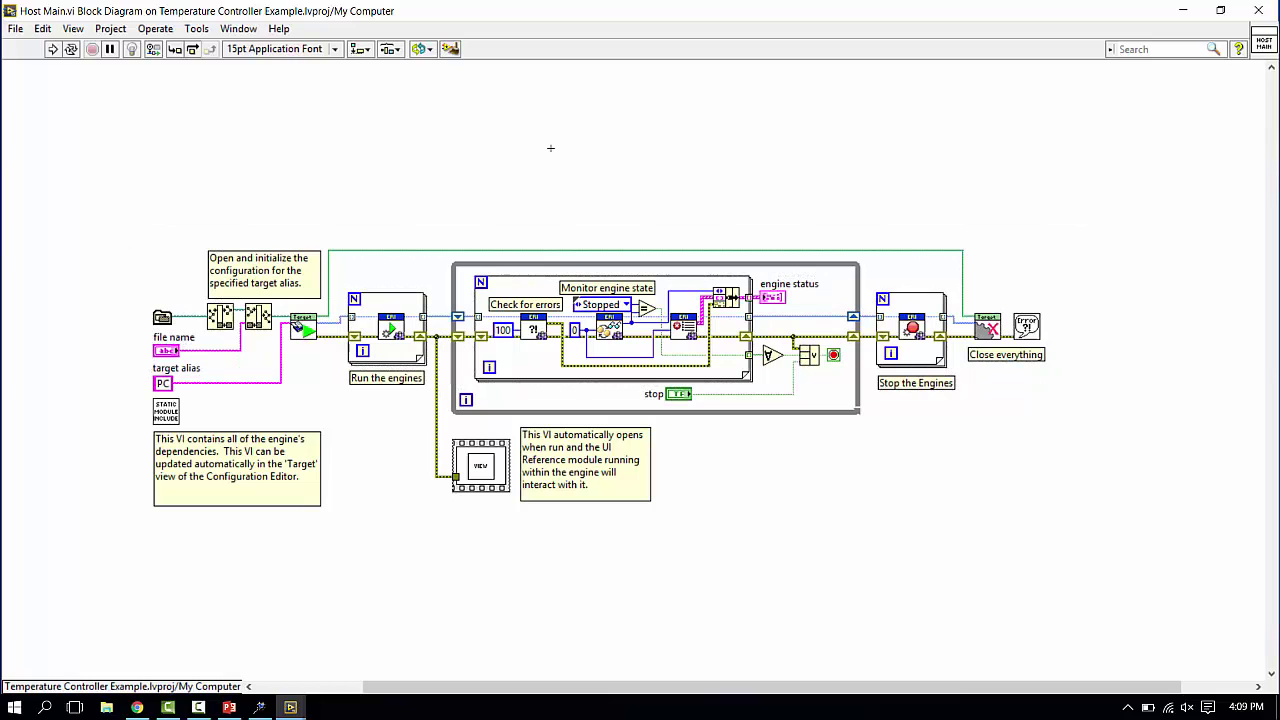
left_click(230, 470)
double_click(481, 467)
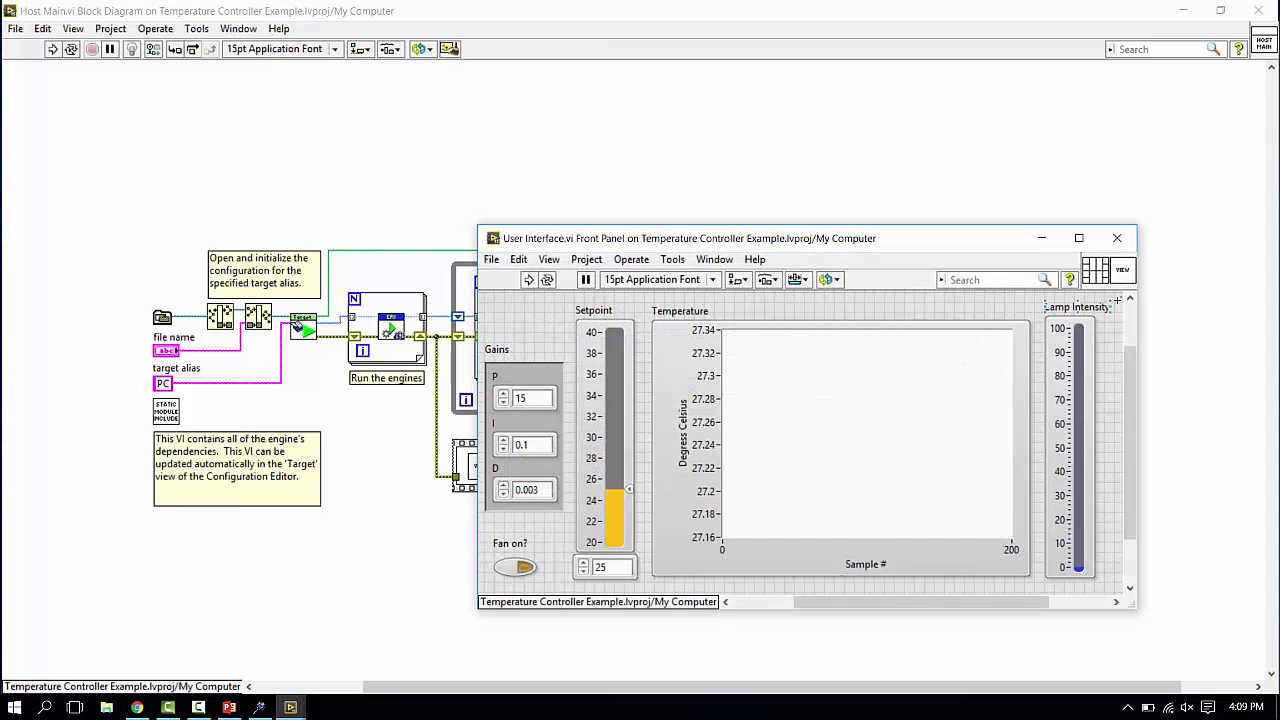
left_click(1112, 238)
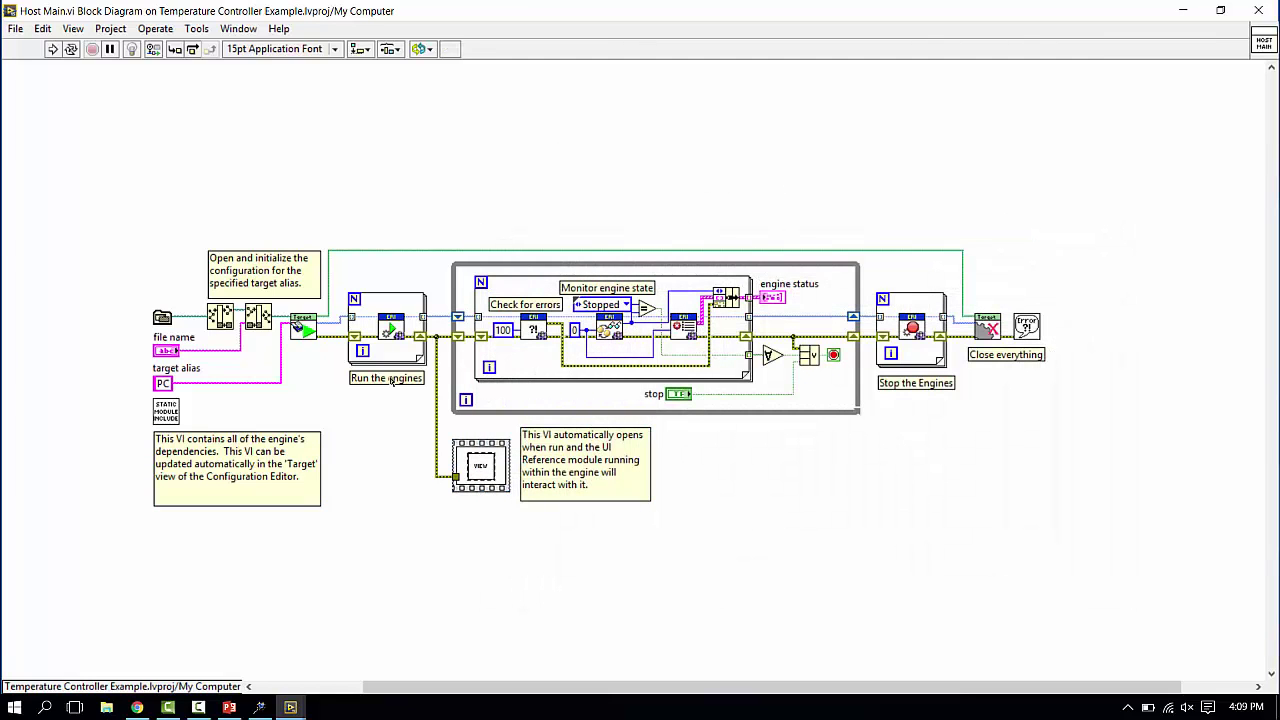
double_click(495, 470)
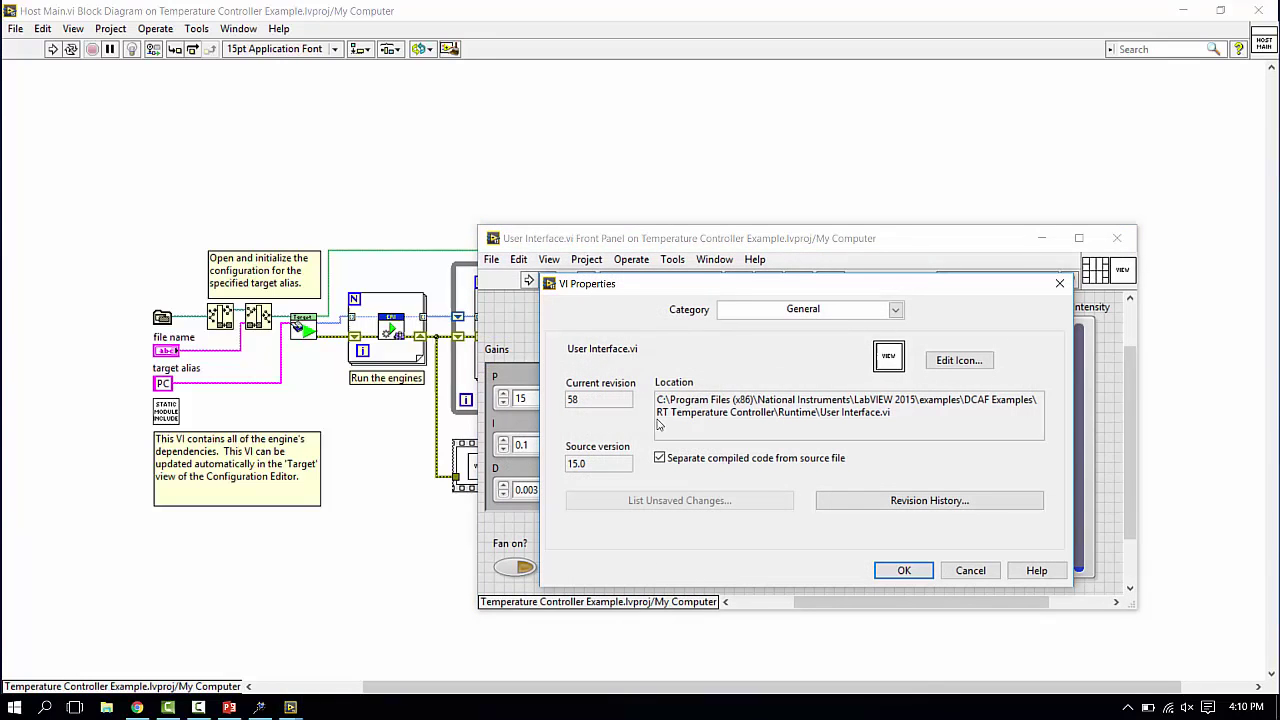
left_click(812, 312)
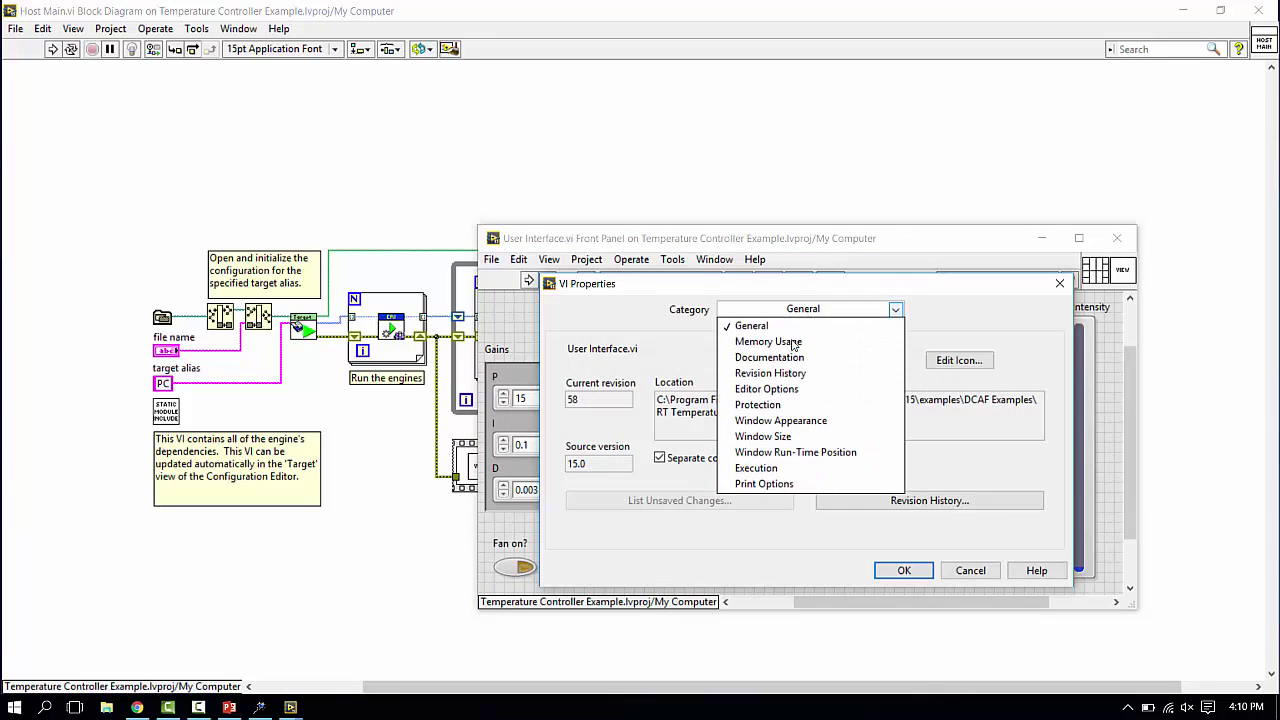
left_click(798, 423)
left_click(633, 512)
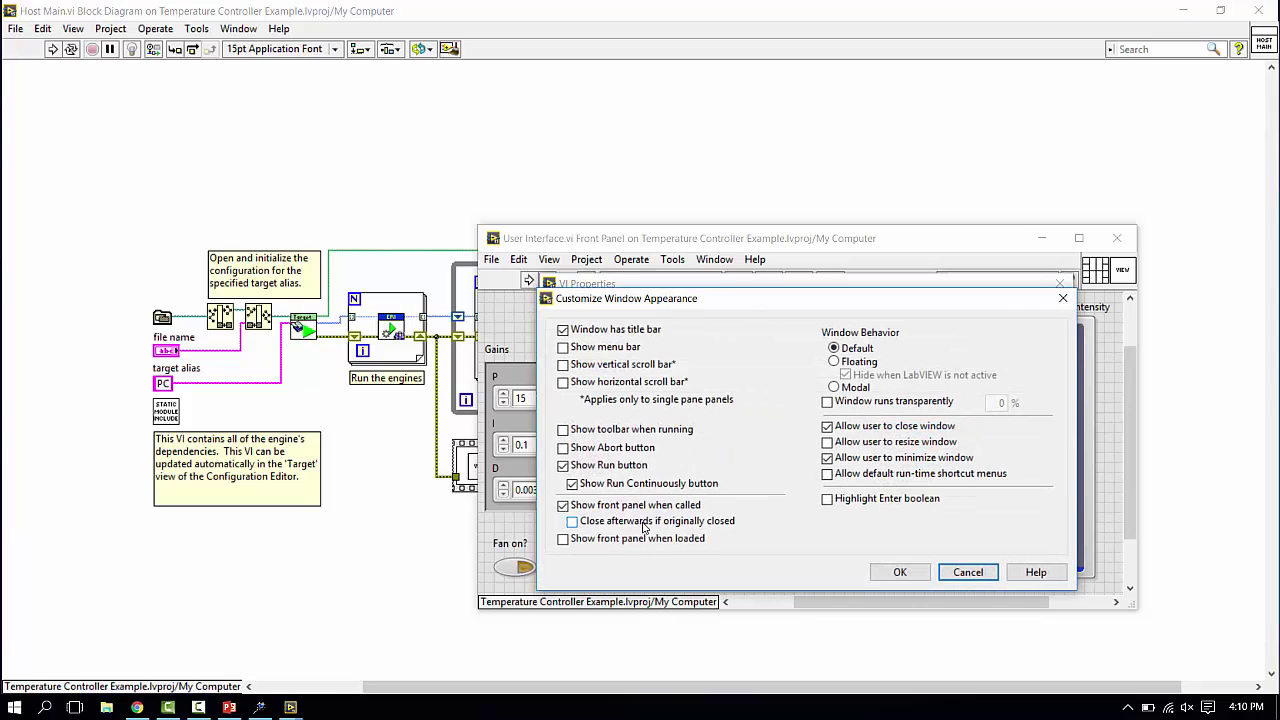
left_click(970, 571)
left_click(1059, 286)
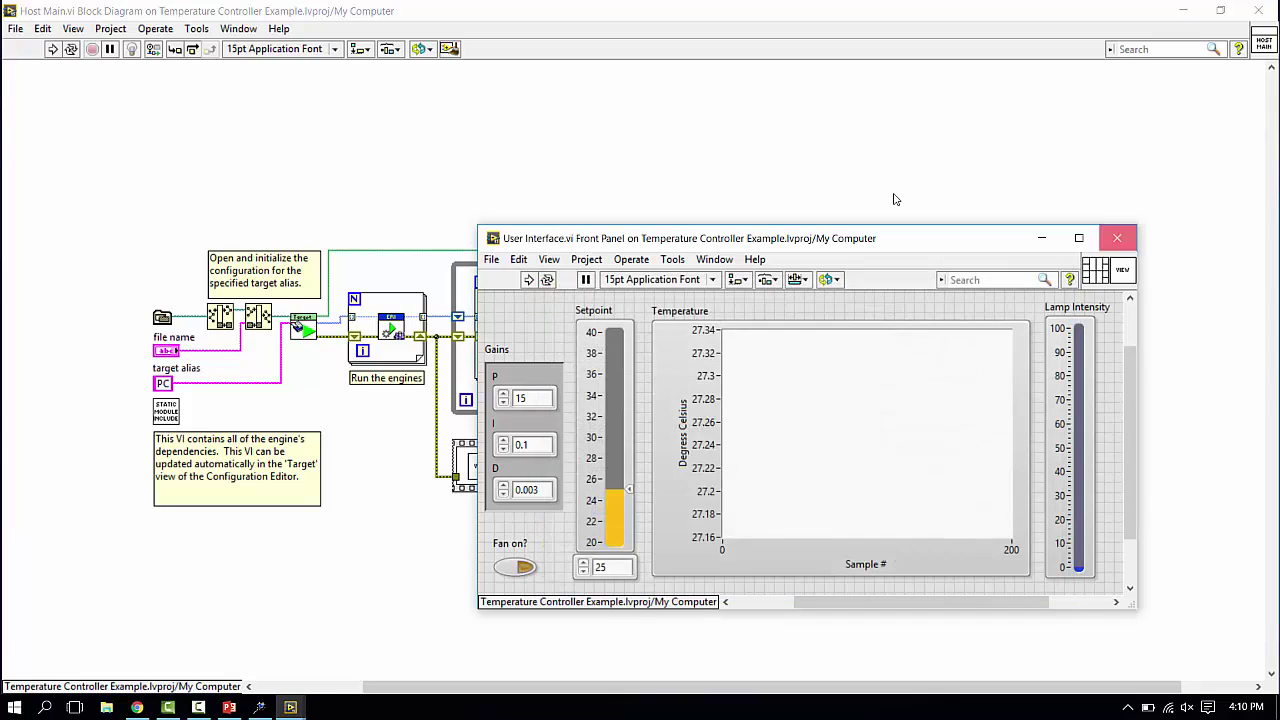
left_click(894, 198)
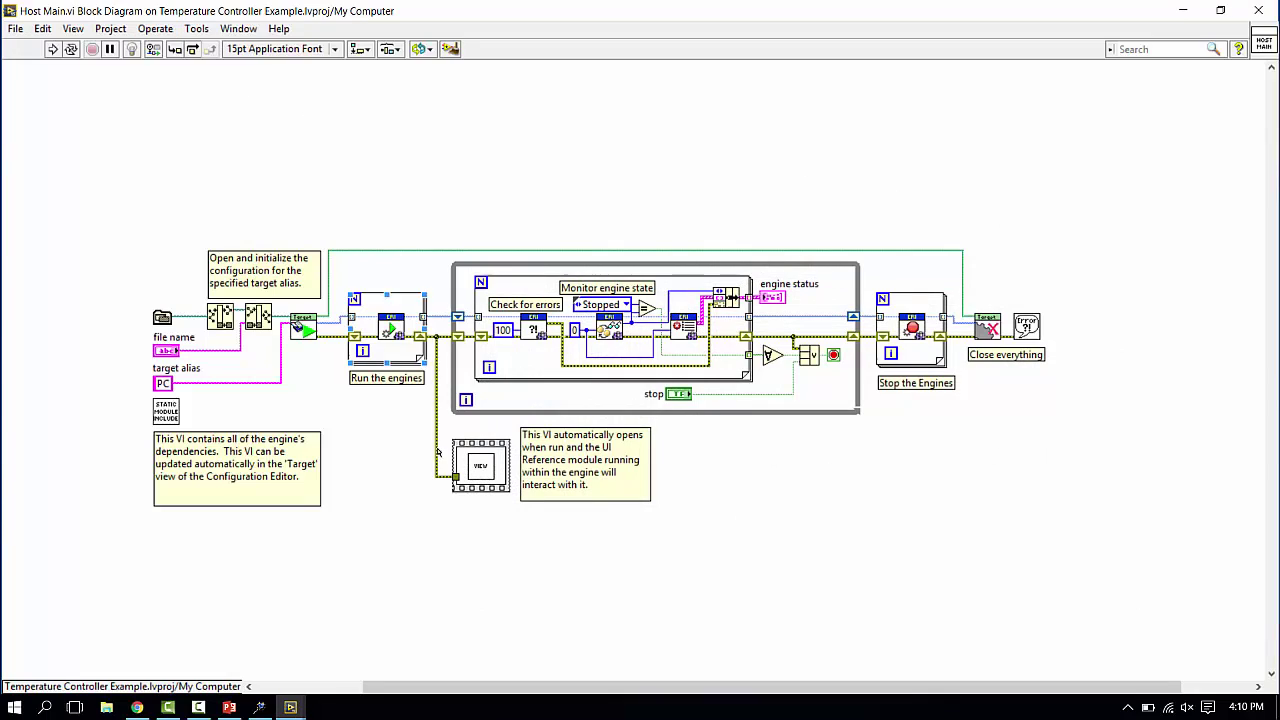
left_click(492, 472)
double_click(162, 414, "ctrl")
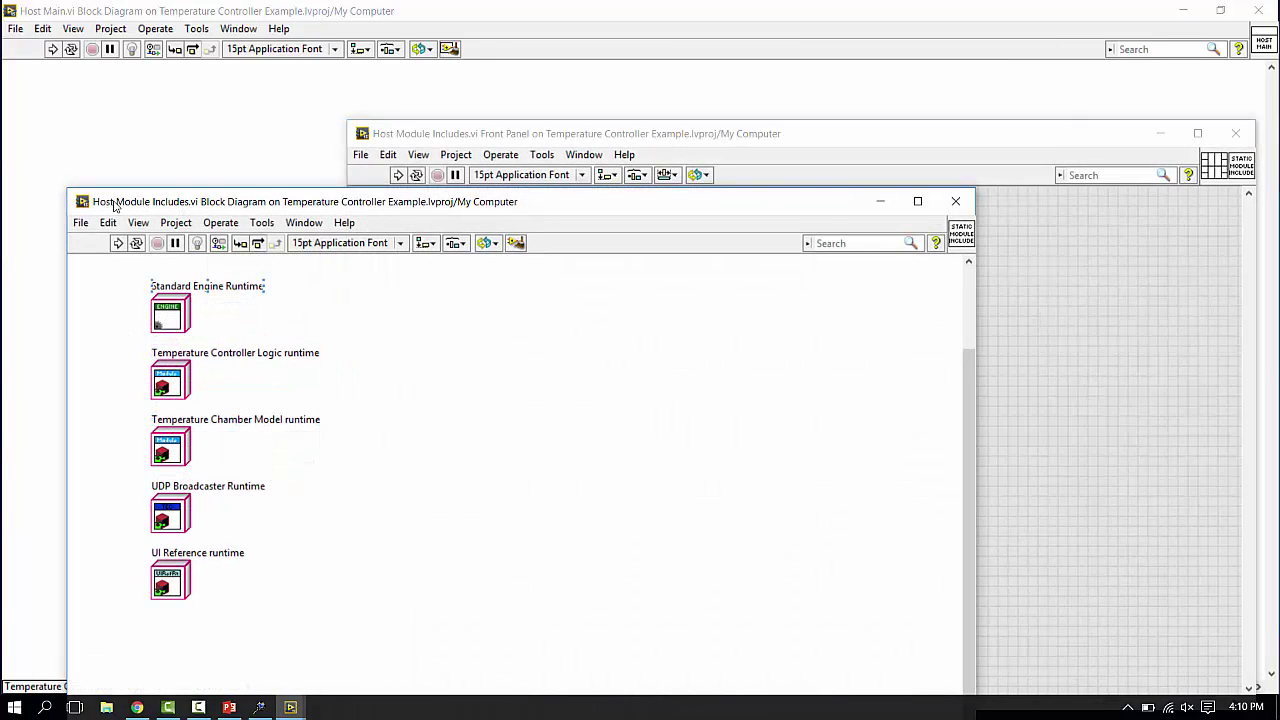
left_click(268, 207)
left_click(988, 285)
left_click(1236, 133)
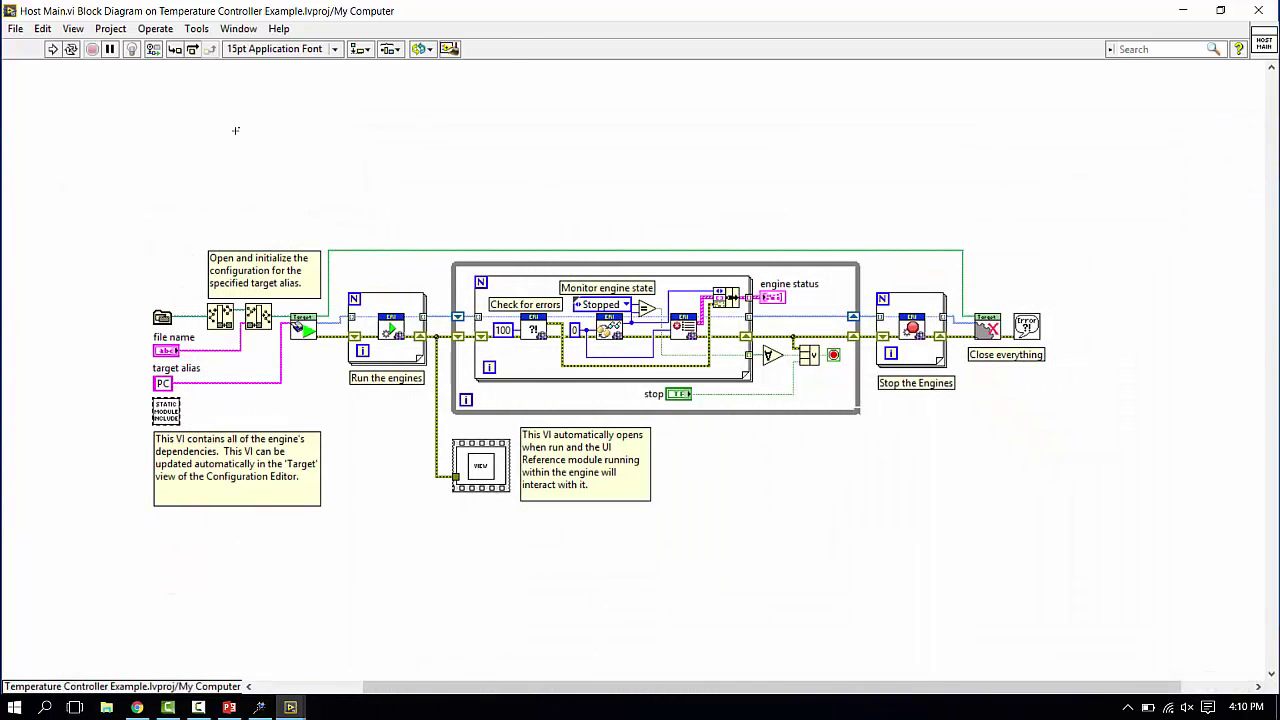
left_click(250, 470)
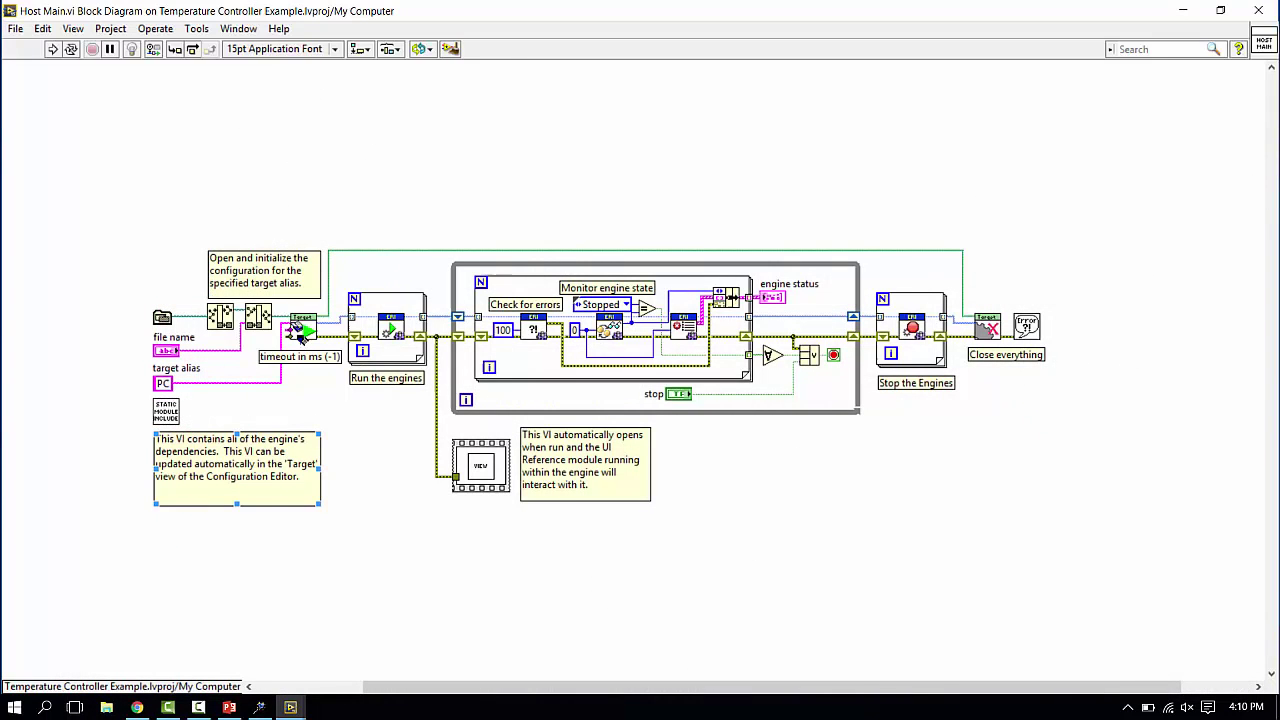
left_click(304, 330)
double_click(166, 350)
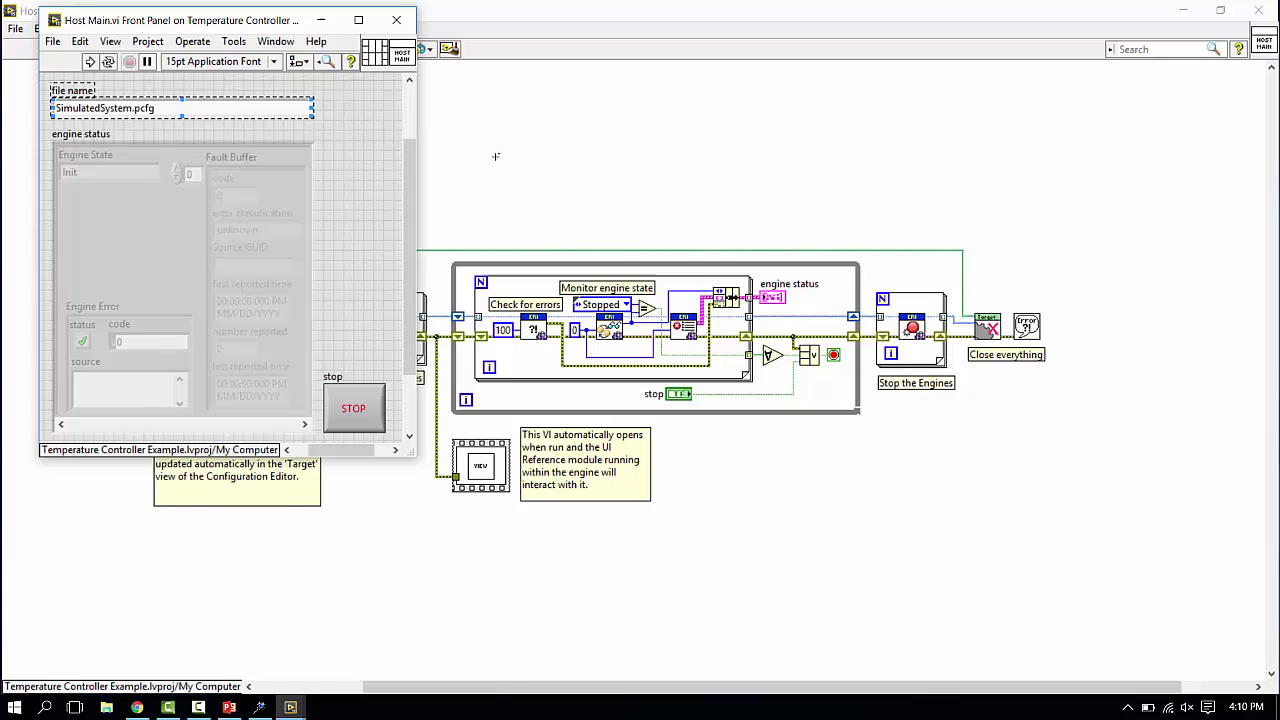
left_click(452, 176)
left_click(166, 386)
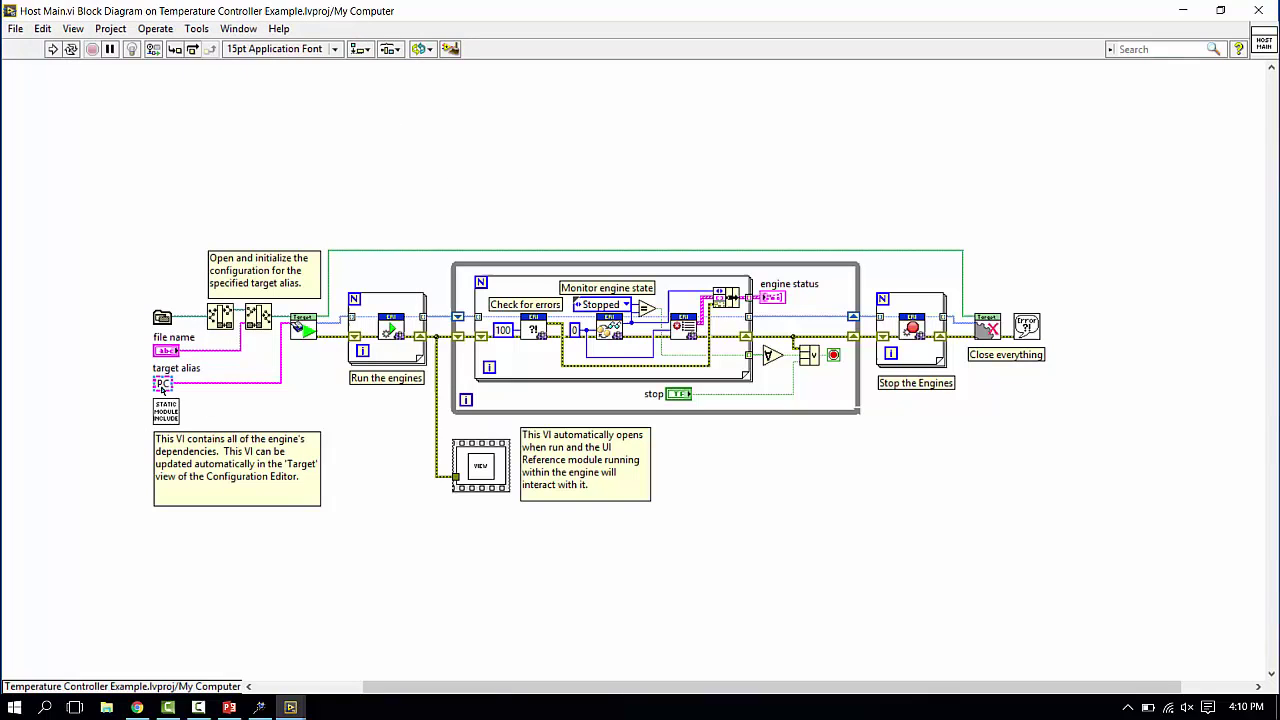
left_click_drag(189, 377, 324, 503)
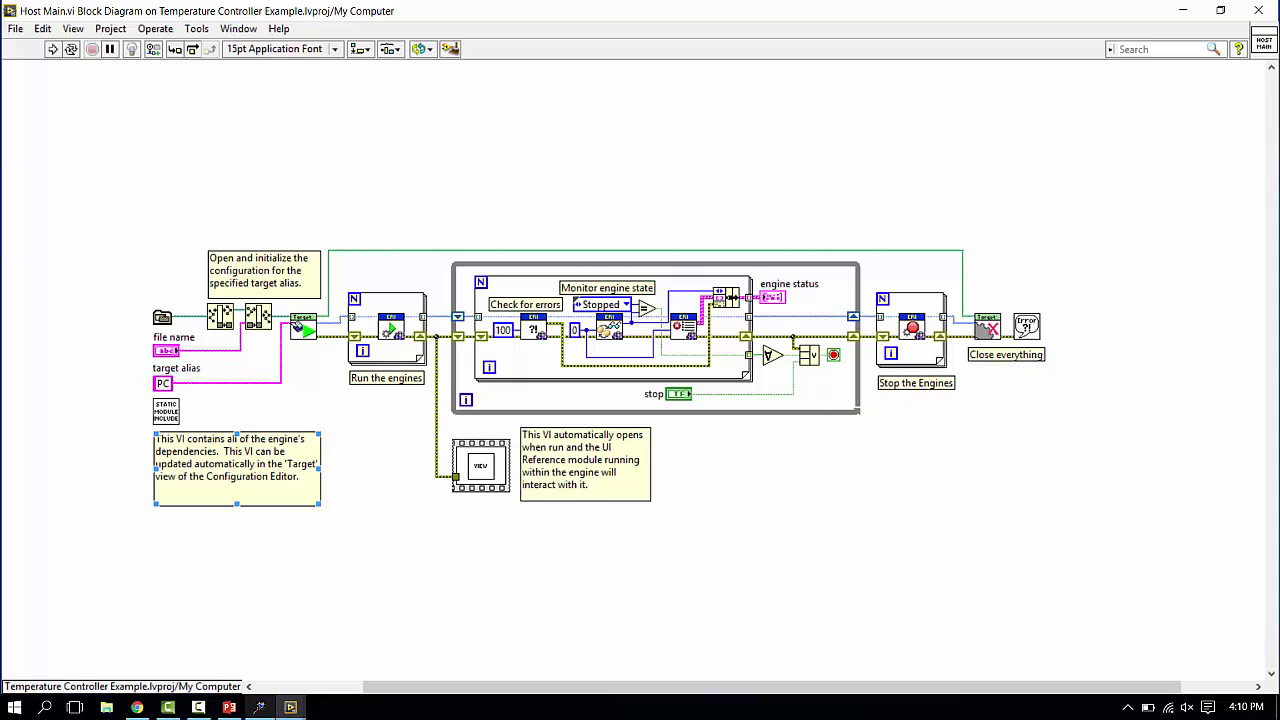
key("alt+Tab")
key("alt+Tab")
key("alt+Tab")
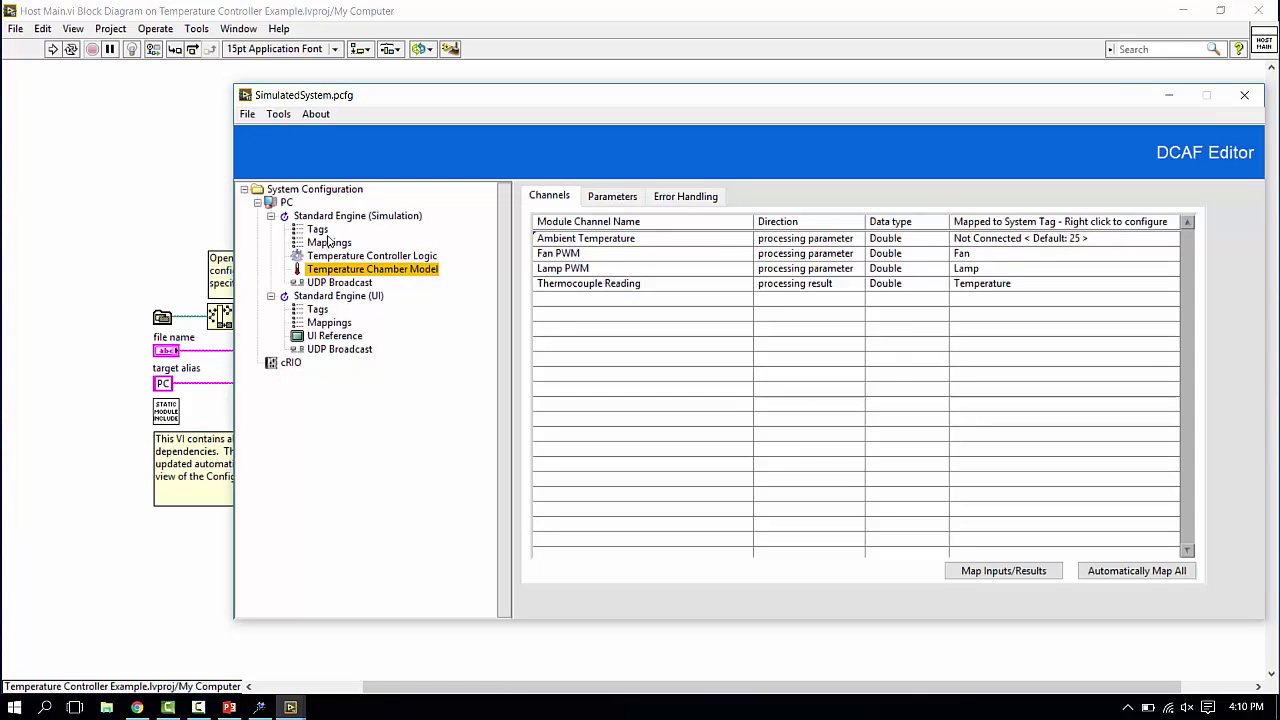
left_click(292, 203)
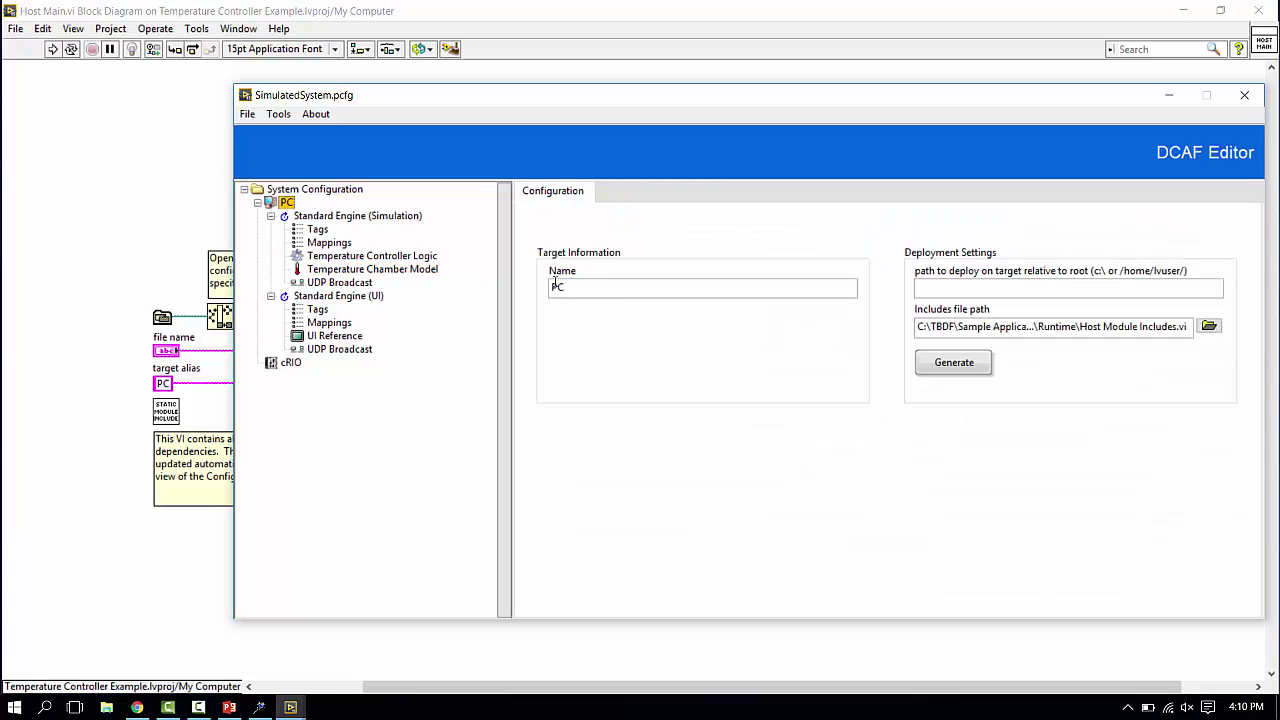
left_click(115, 335)
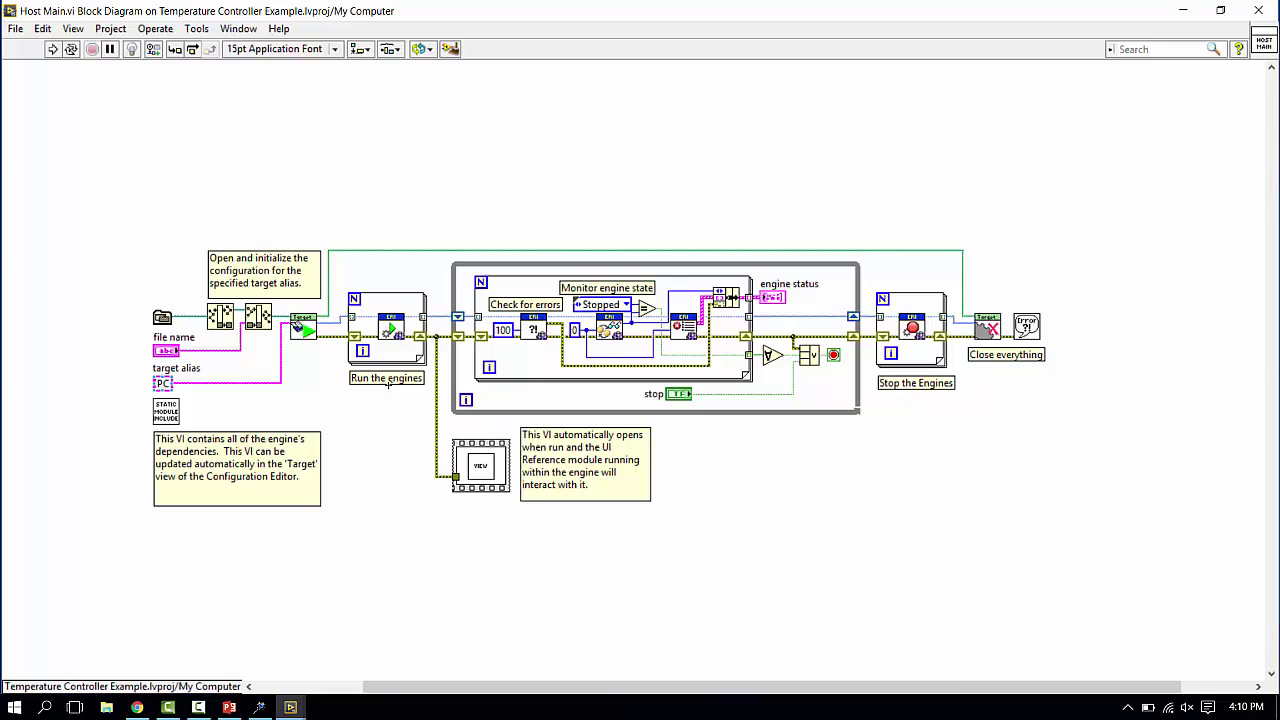
left_click(426, 362)
left_click(321, 213)
left_click(163, 385)
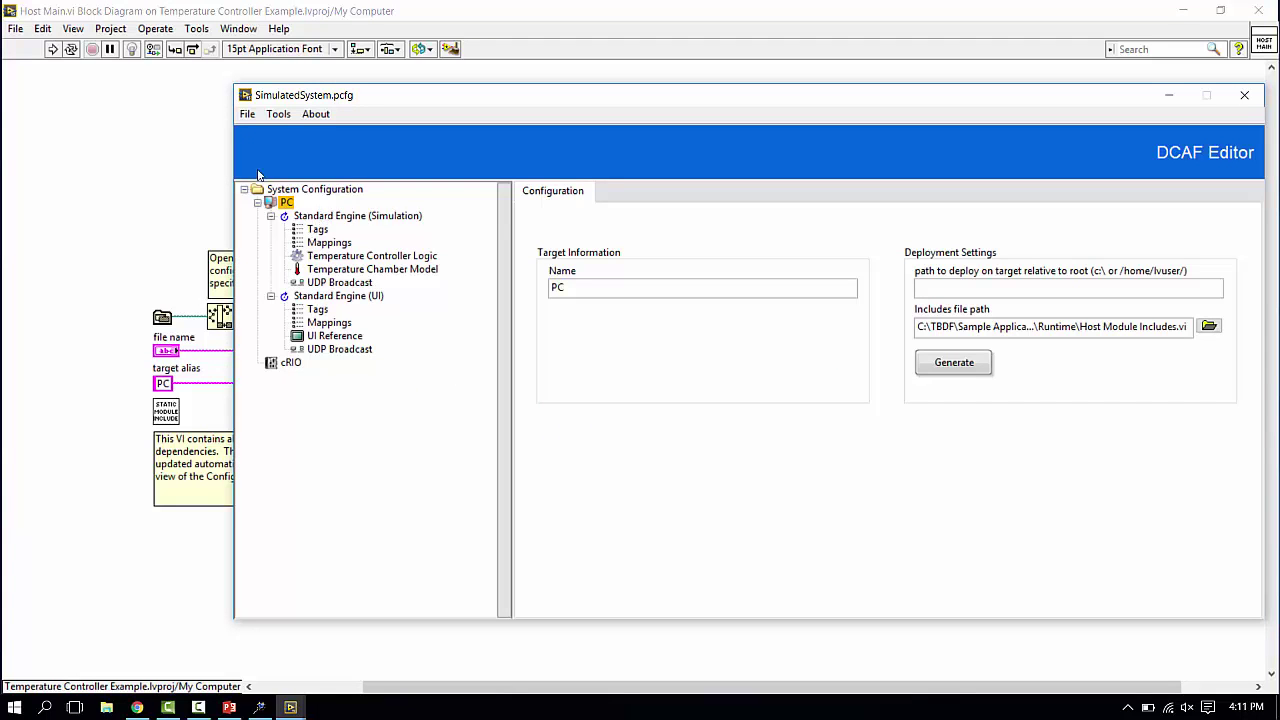
left_click(320, 218)
left_click(320, 296)
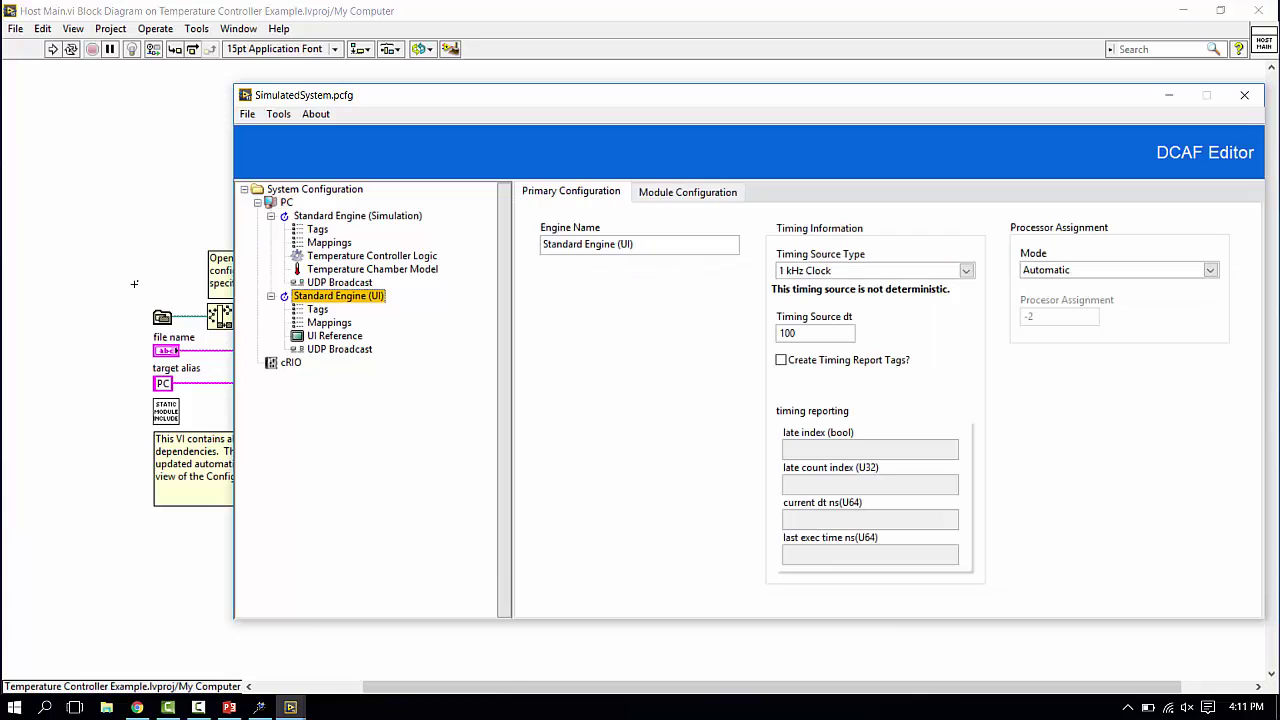
key("alt+F4")
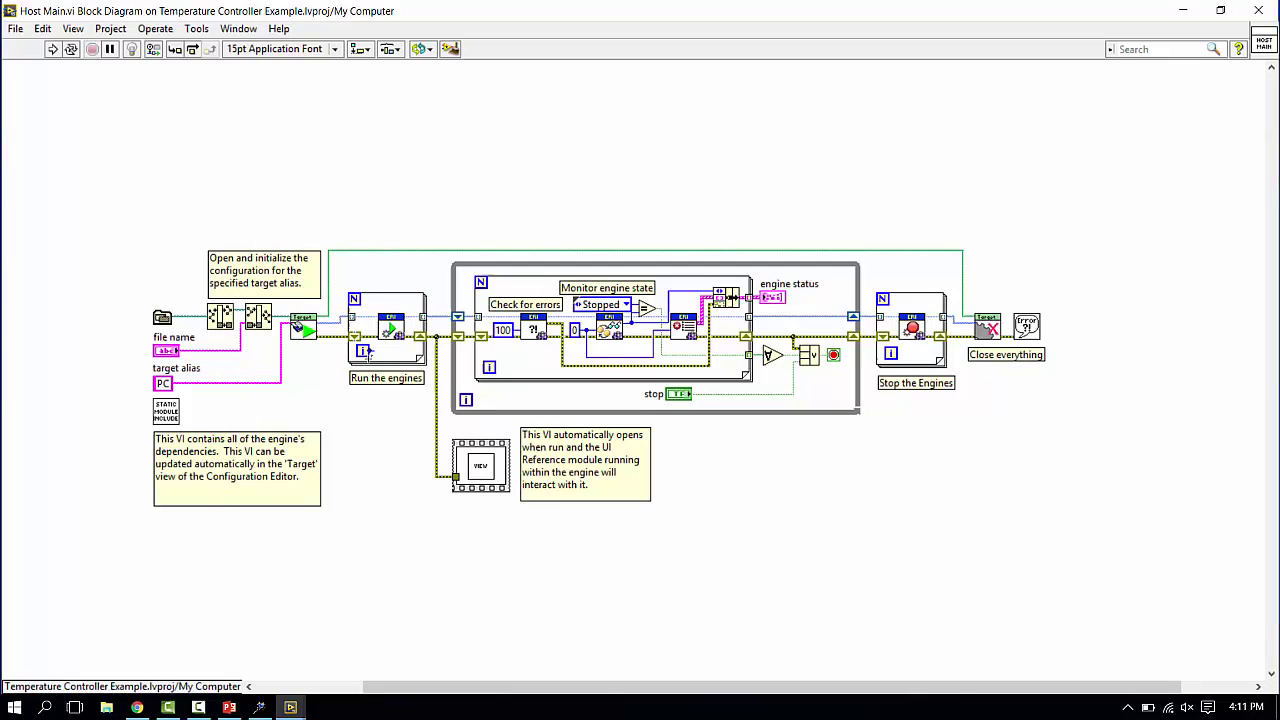
left_click(339, 211)
left_click_drag(447, 259, 866, 420)
left_click(896, 388)
left_click(988, 356)
Run Host Main.vi, move the setpoint to about 28 then 24, and close the interface
key("ctrl+e")
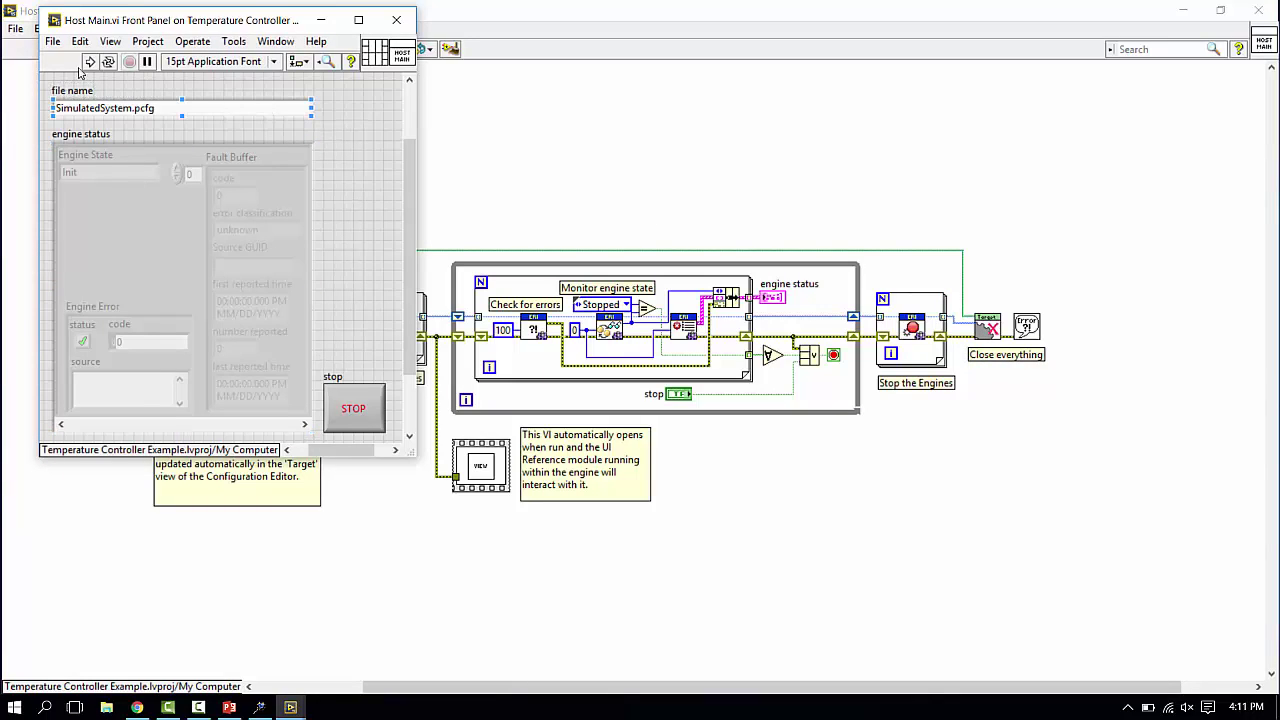
left_click(394, 212)
left_click(90, 61)
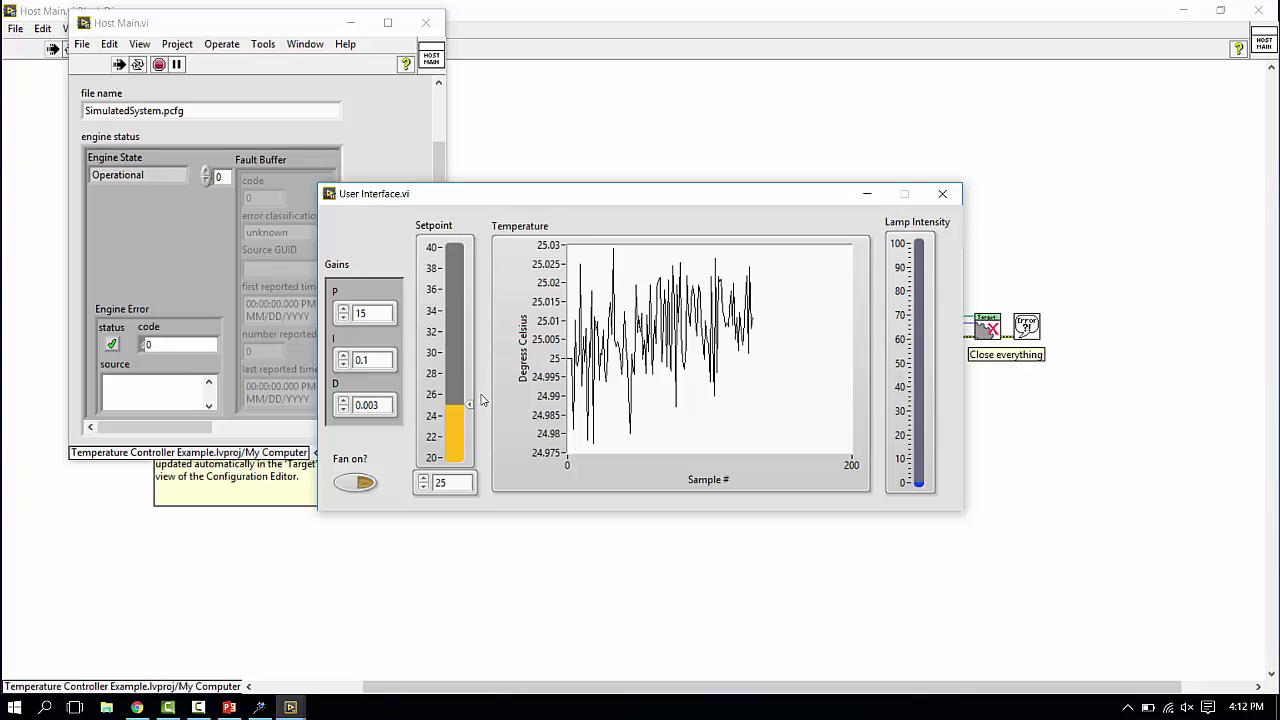
left_click_drag(471, 406, 470, 374)
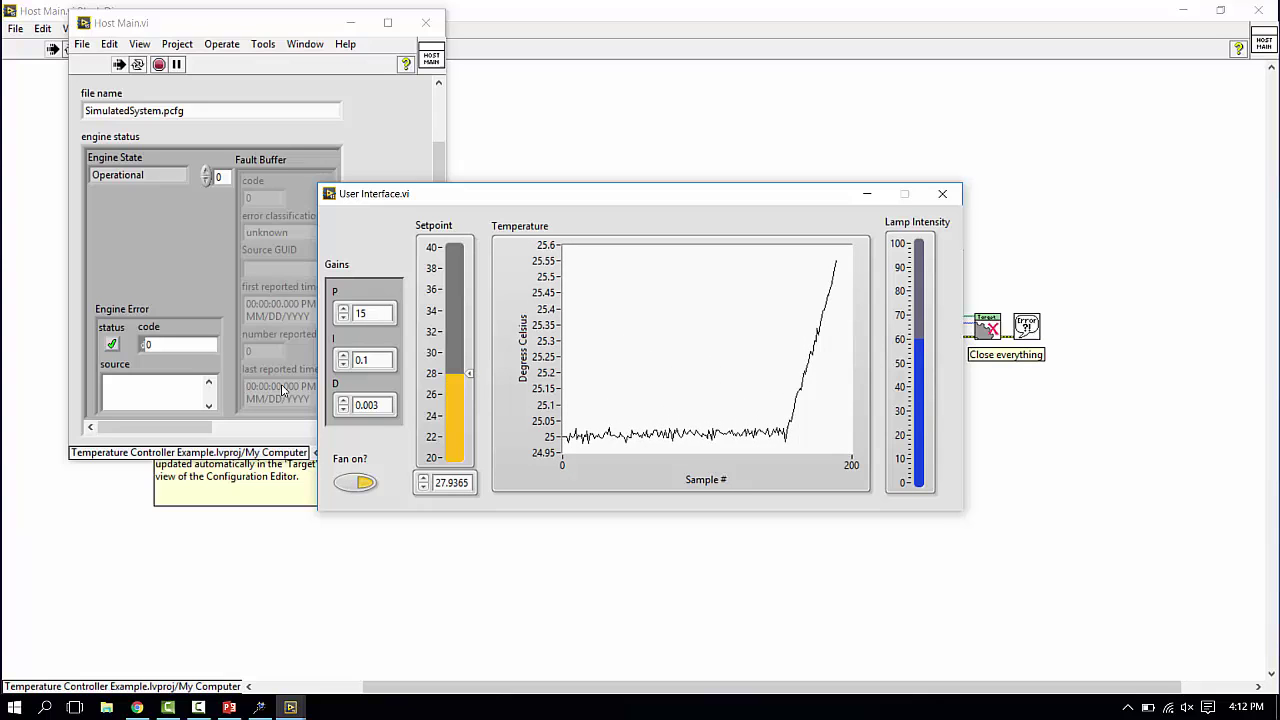
left_click_drag(470, 374, 470, 441)
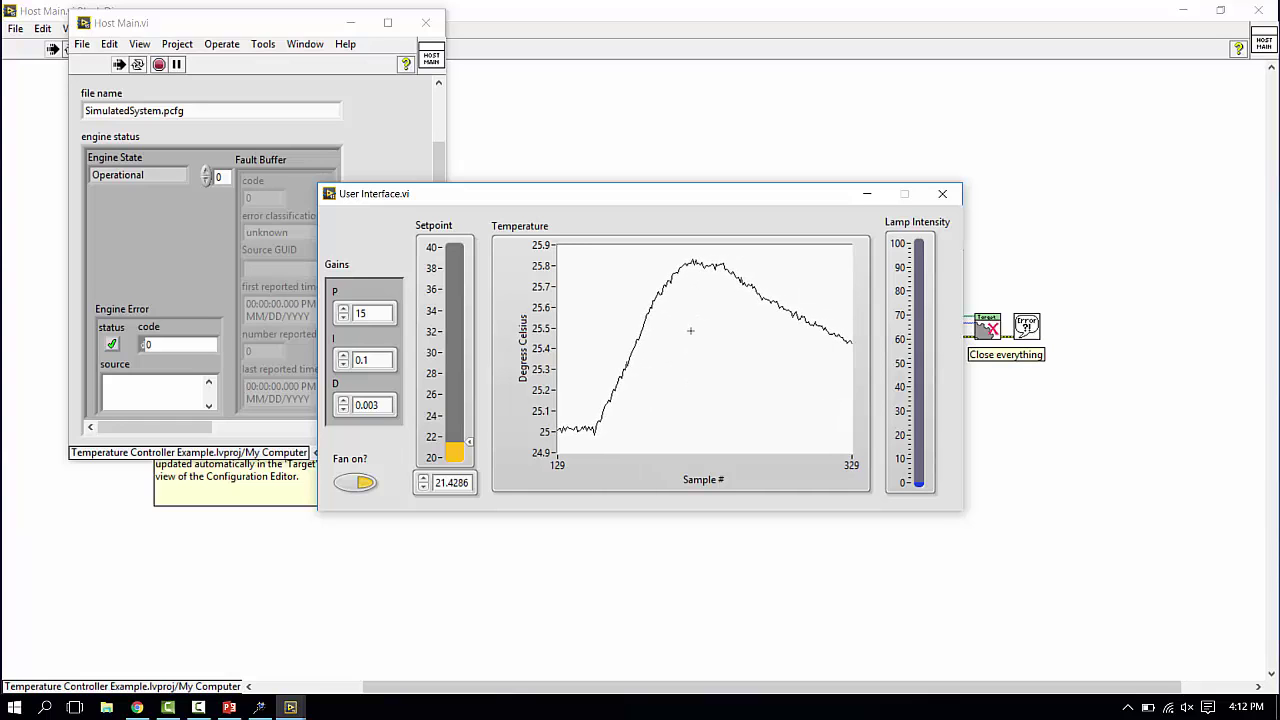
left_click(942, 193)
Stop Host Main.vi and move Standard Engine (Simulation) from PC back under the cRIO target
left_click(383, 412)
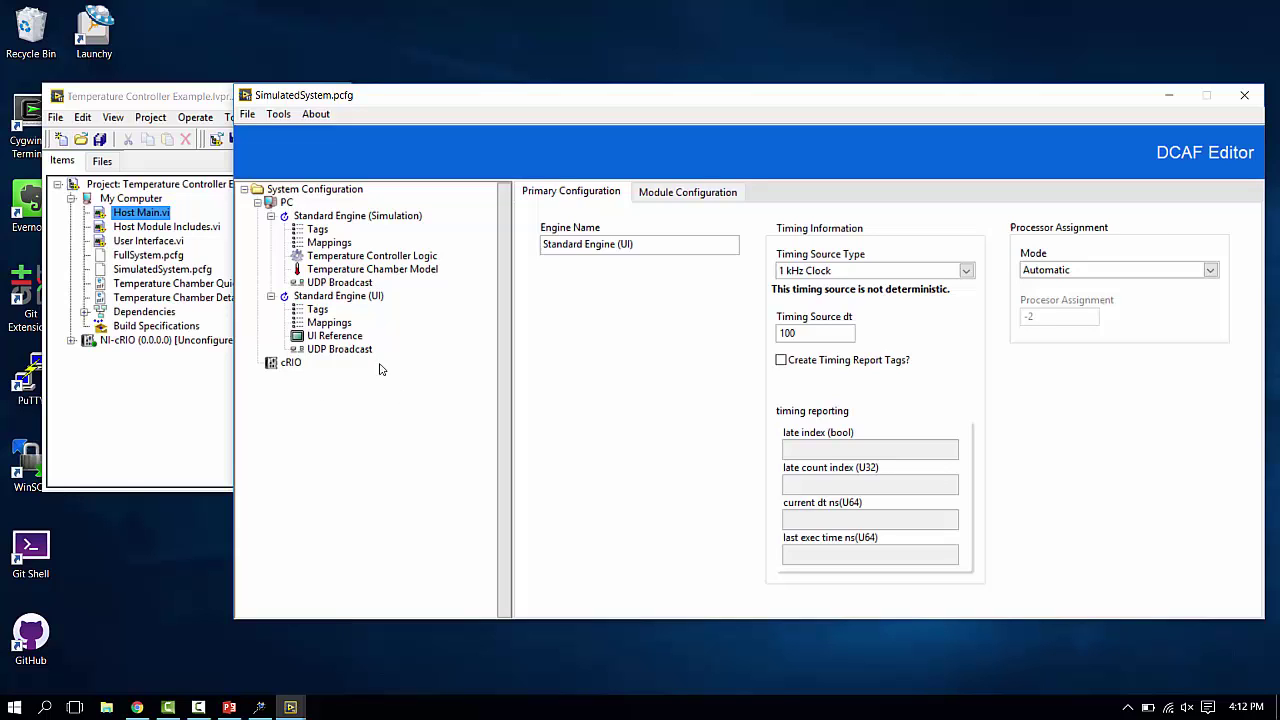
left_click(337, 300)
left_click(345, 220)
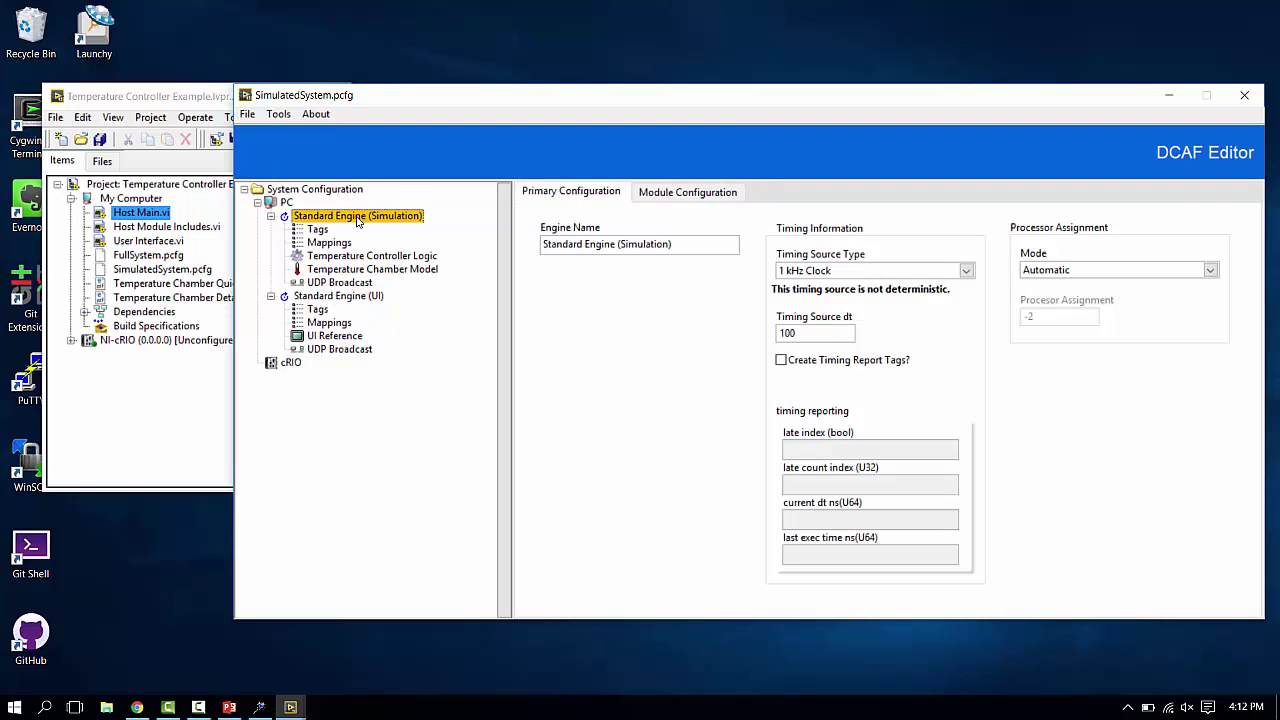
left_click_drag(297, 372, 297, 372)
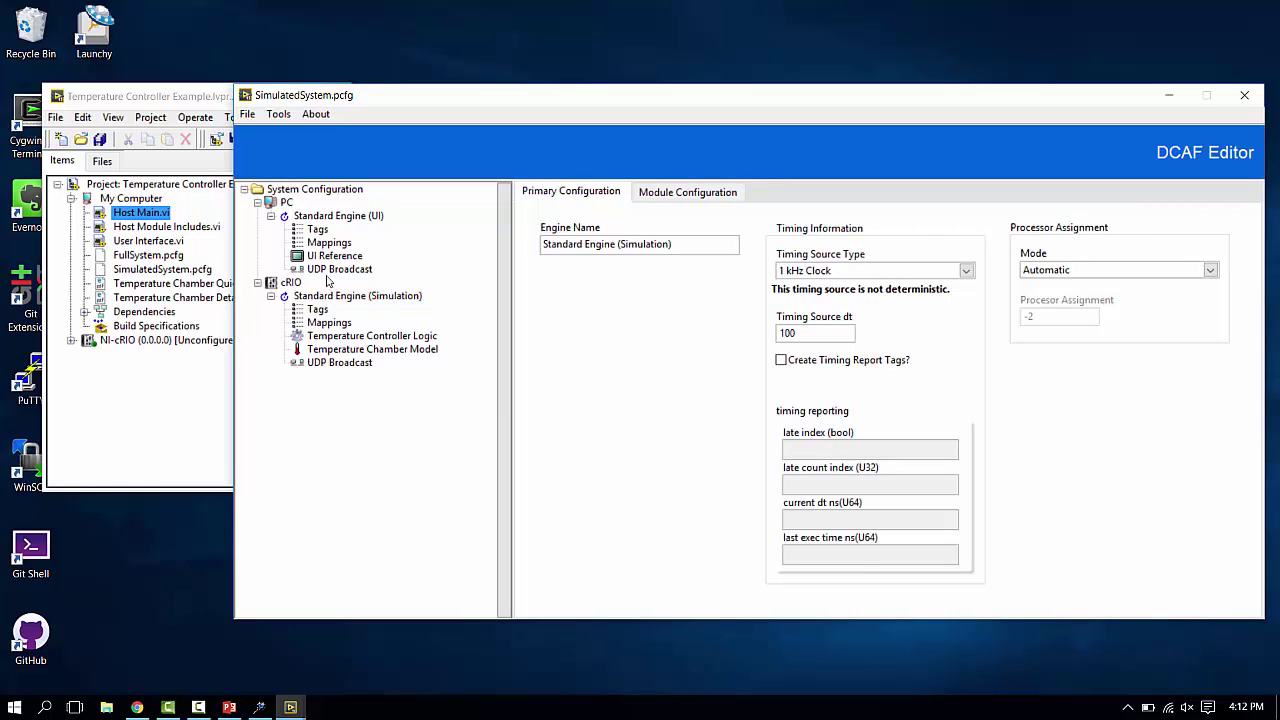
Expand the NI-cRIO target, view cRIO Main.vi's front panel loading FullSystem.pcfg, then close it
left_click(71, 340)
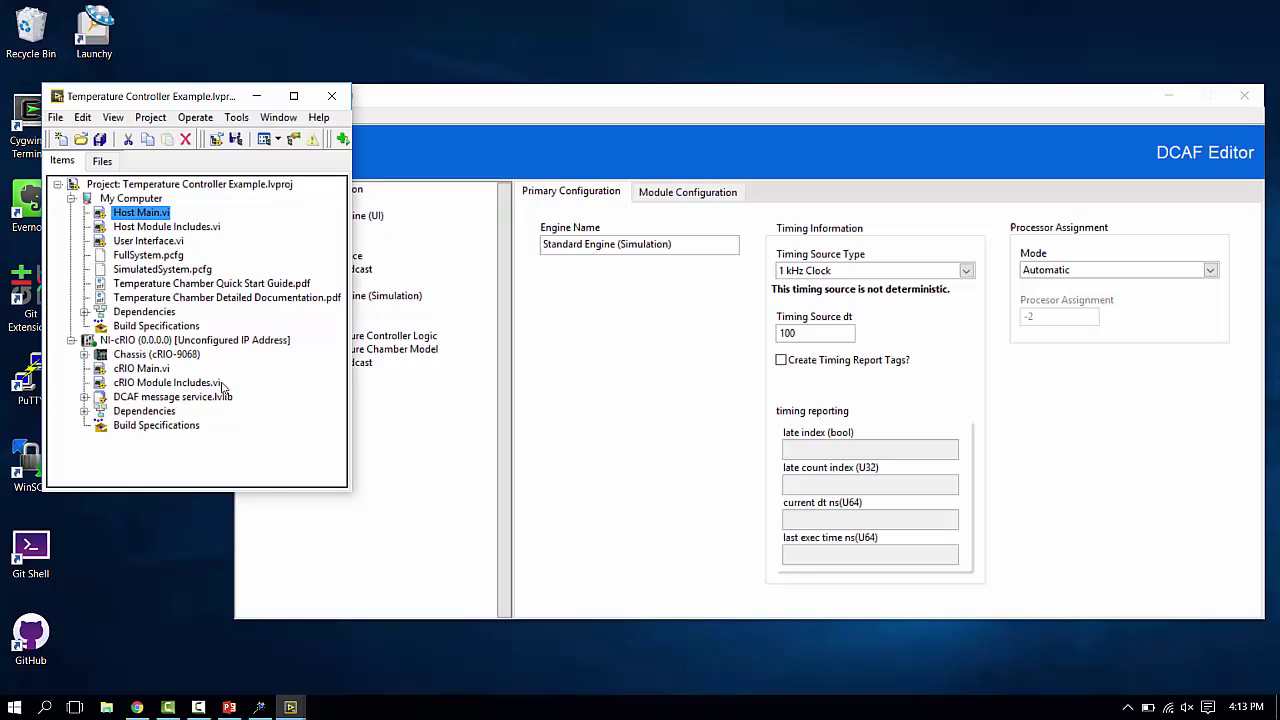
left_click(152, 370)
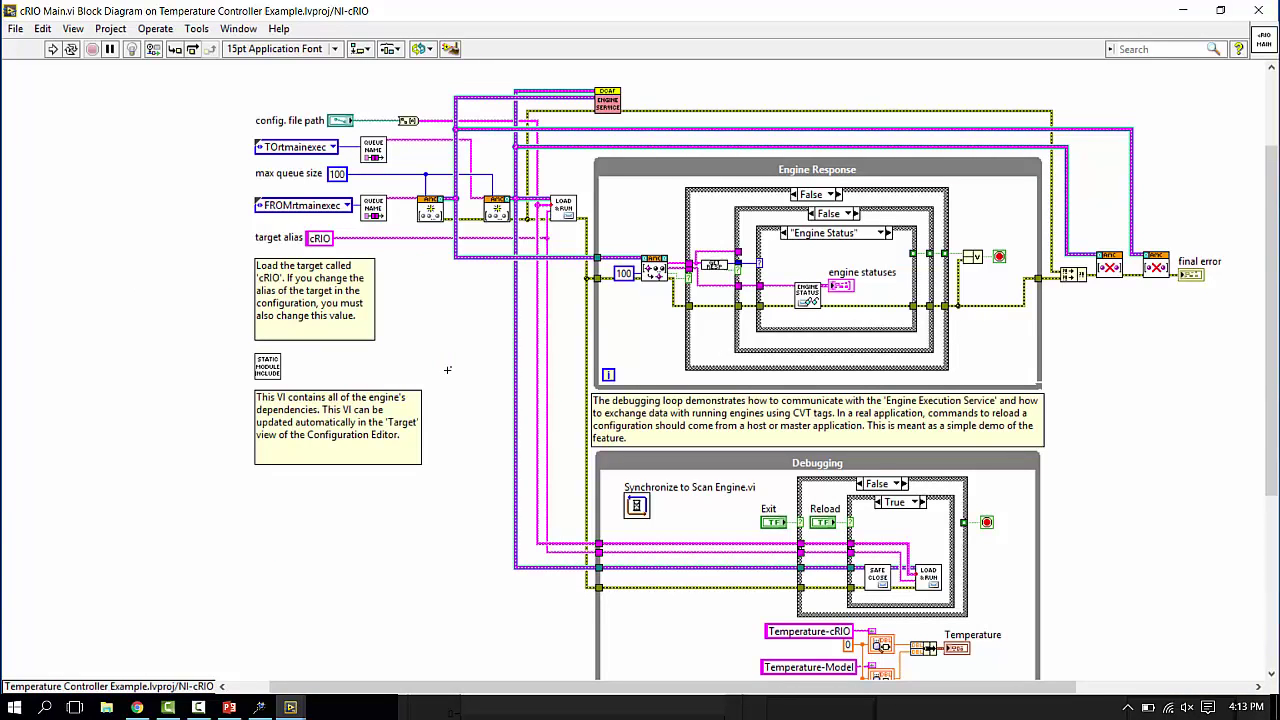
key("ctrl+e")
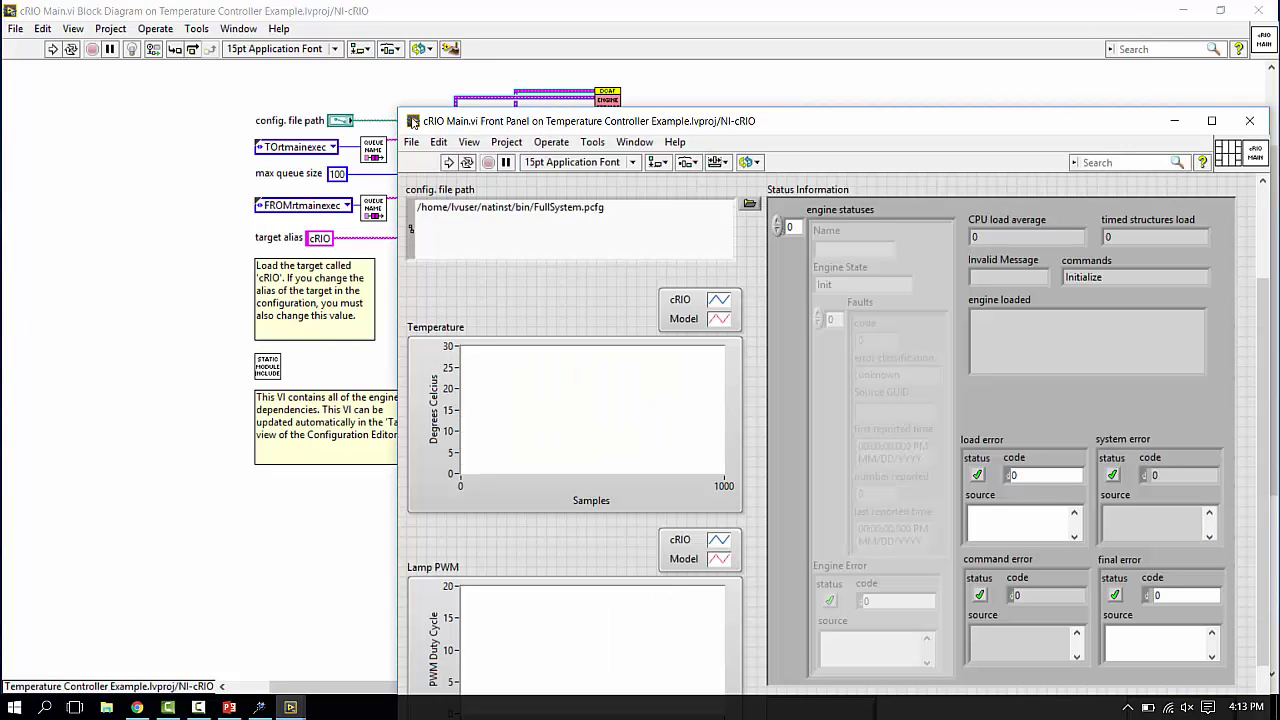
left_click(413, 122)
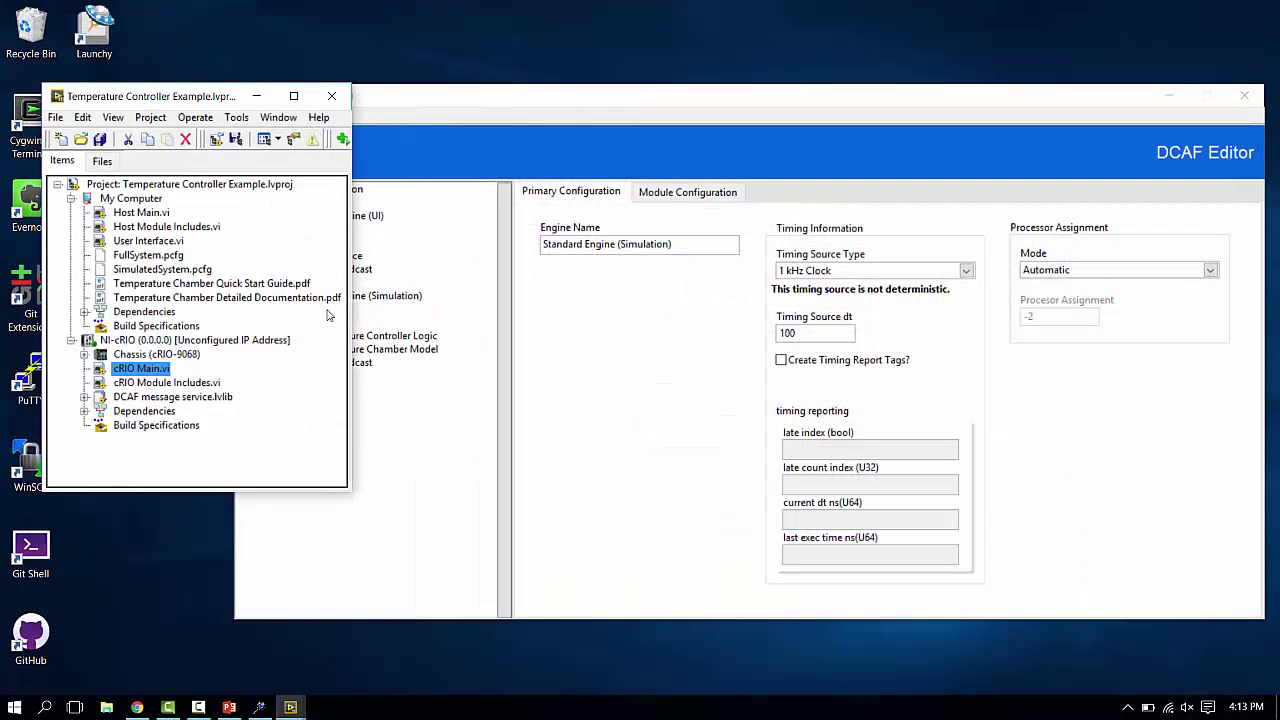
Select cRIO Main.vi through DCAF message service.lvlib in the project, then return to DCAF Editor
left_click(283, 429)
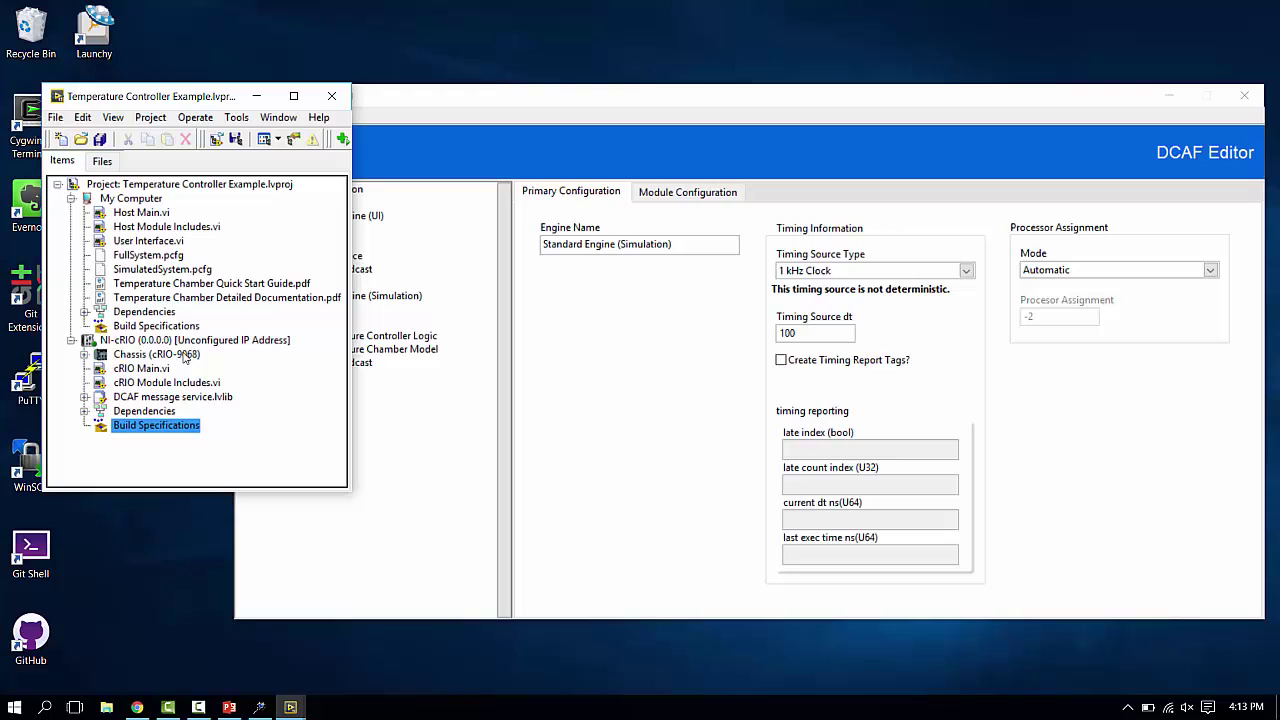
left_click(166, 369)
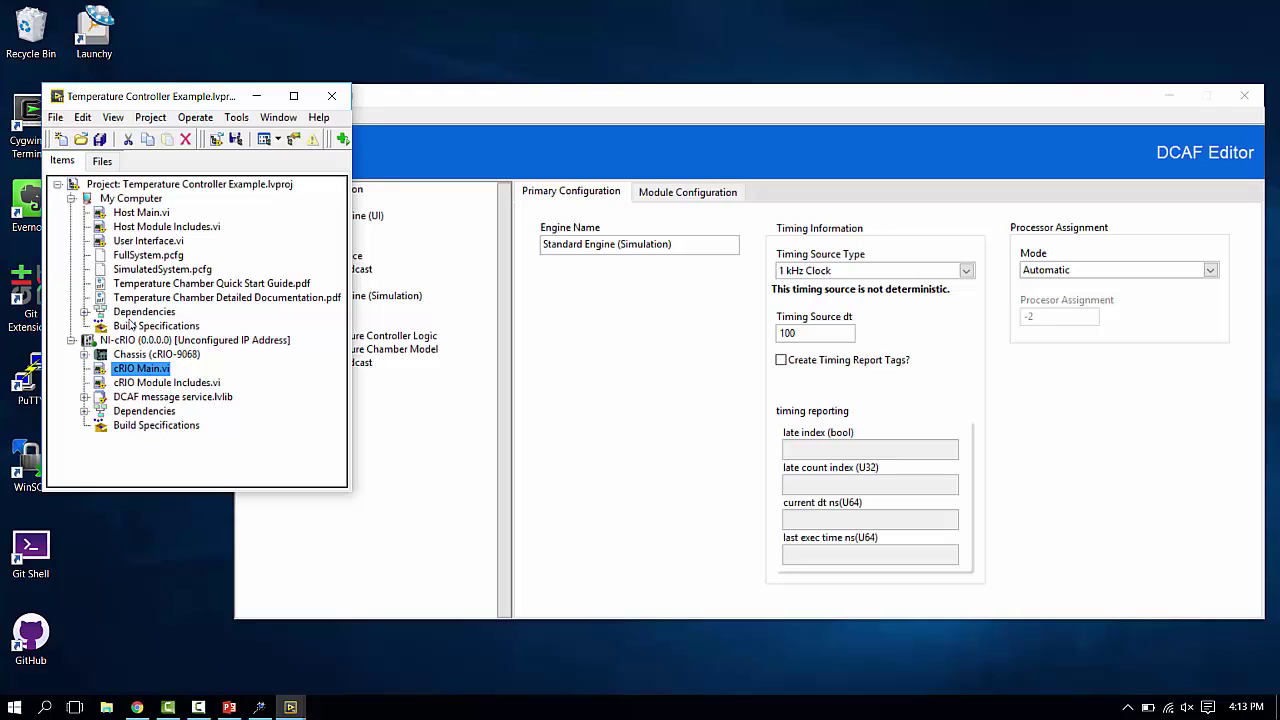
left_click(222, 397)
left_click(157, 370, "shift")
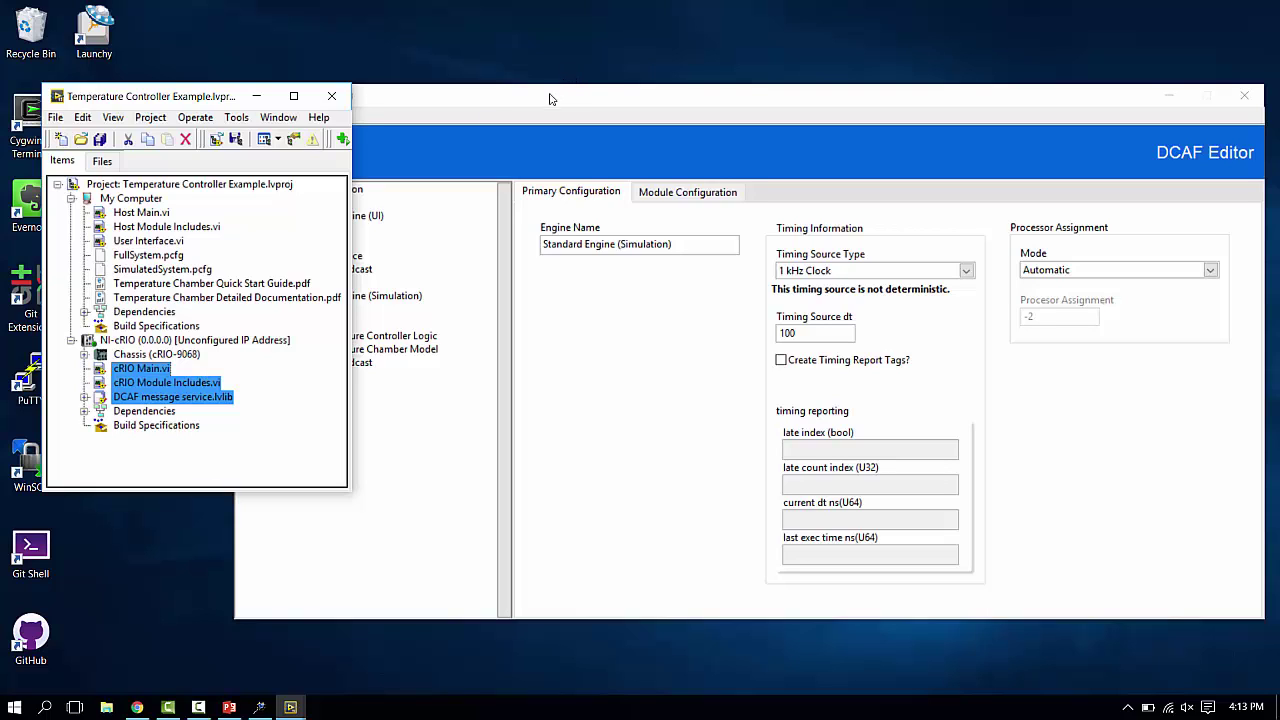
left_click(404, 100)
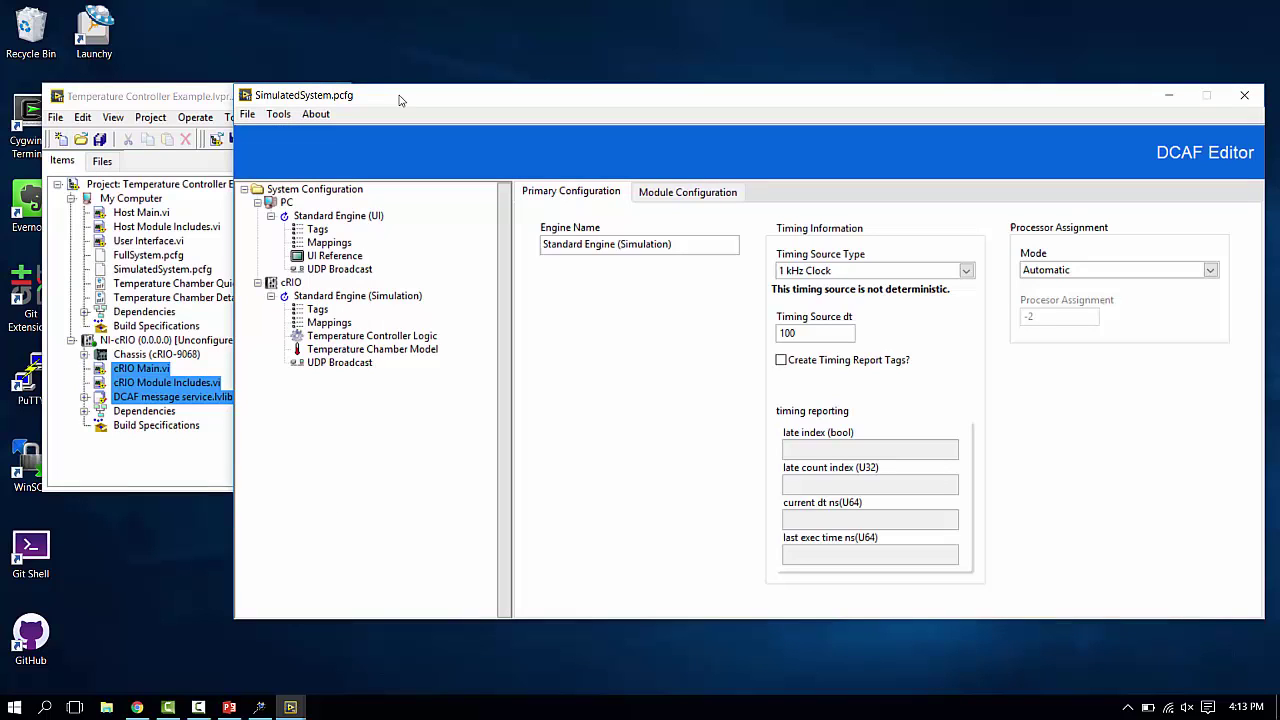
left_click(284, 115)
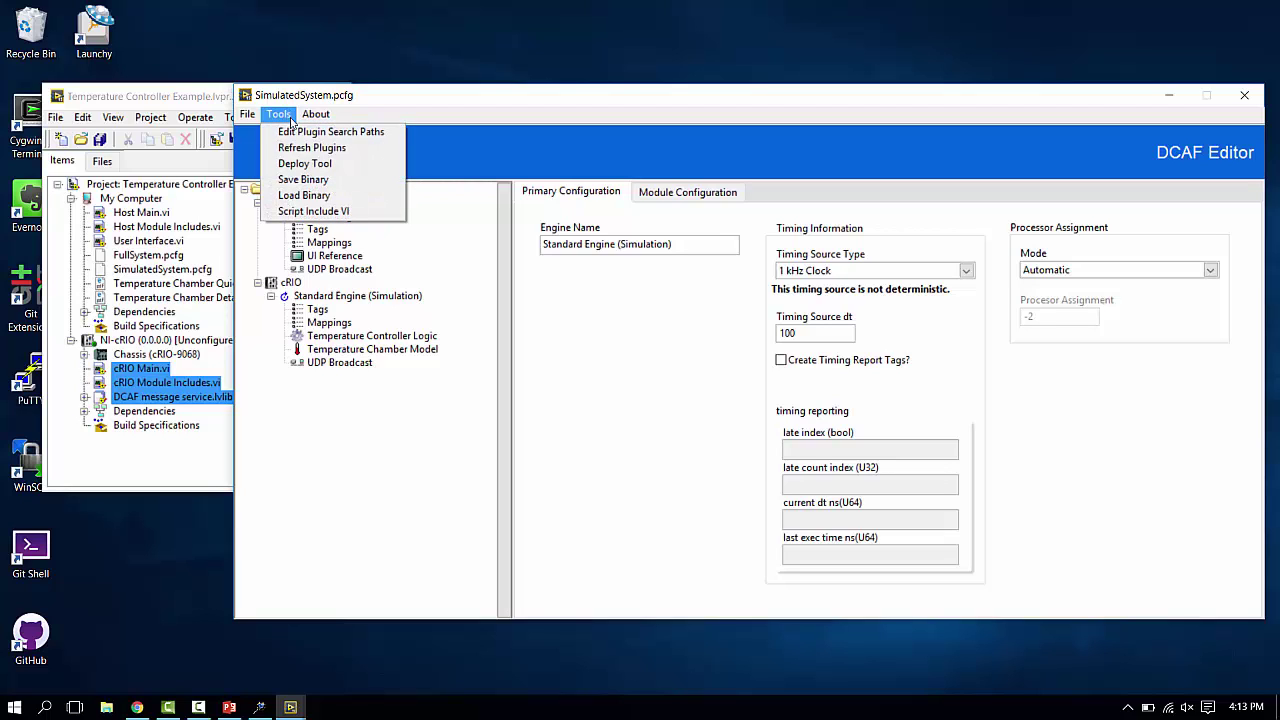
left_click(369, 169)
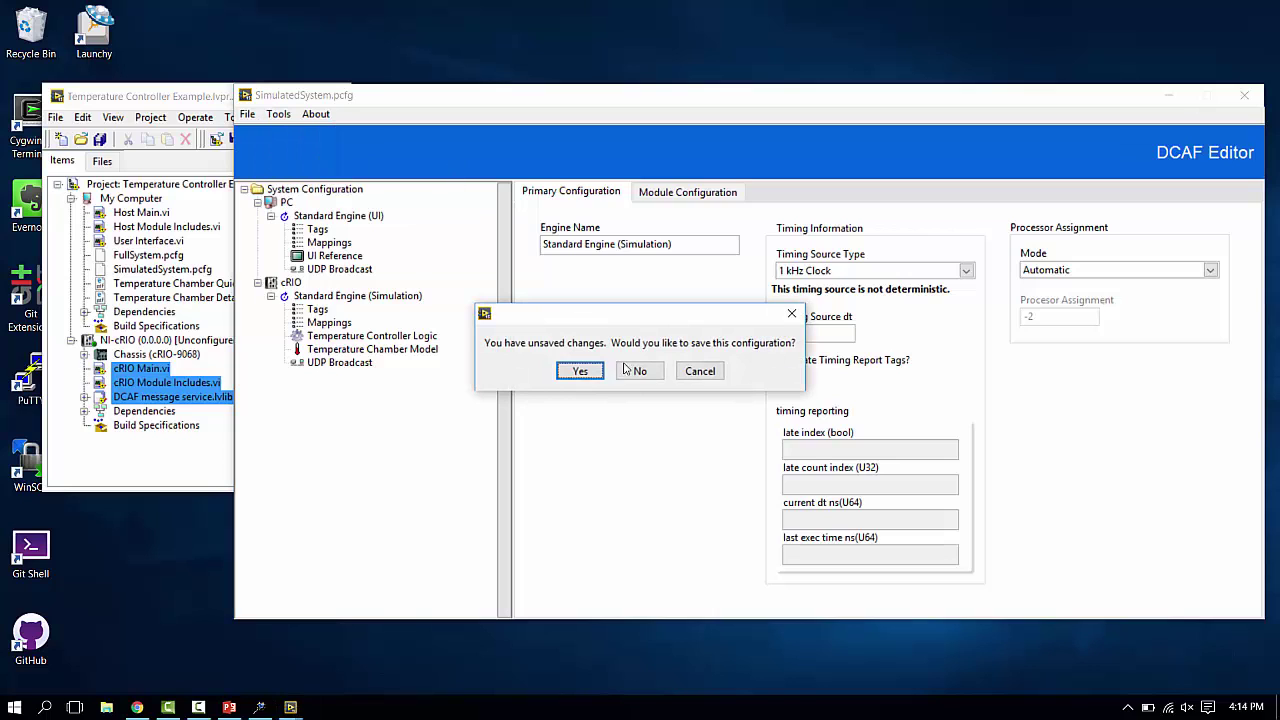
left_click(630, 371)
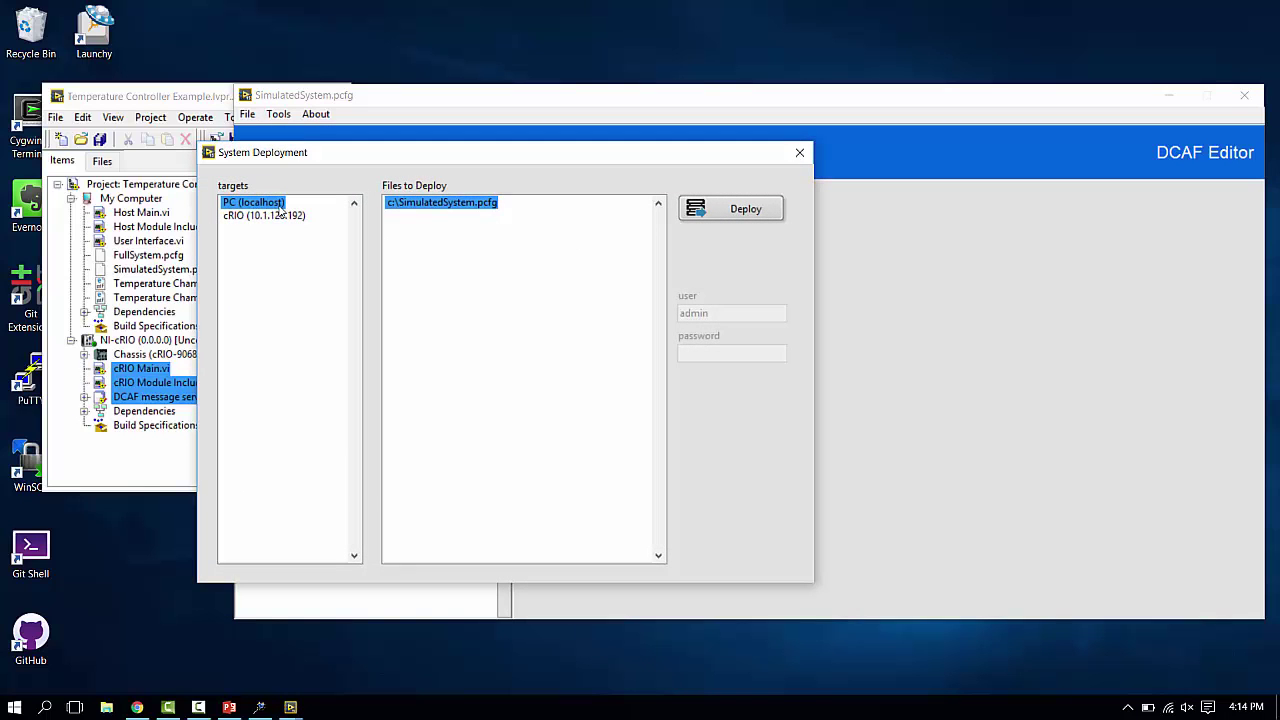
left_click(281, 215)
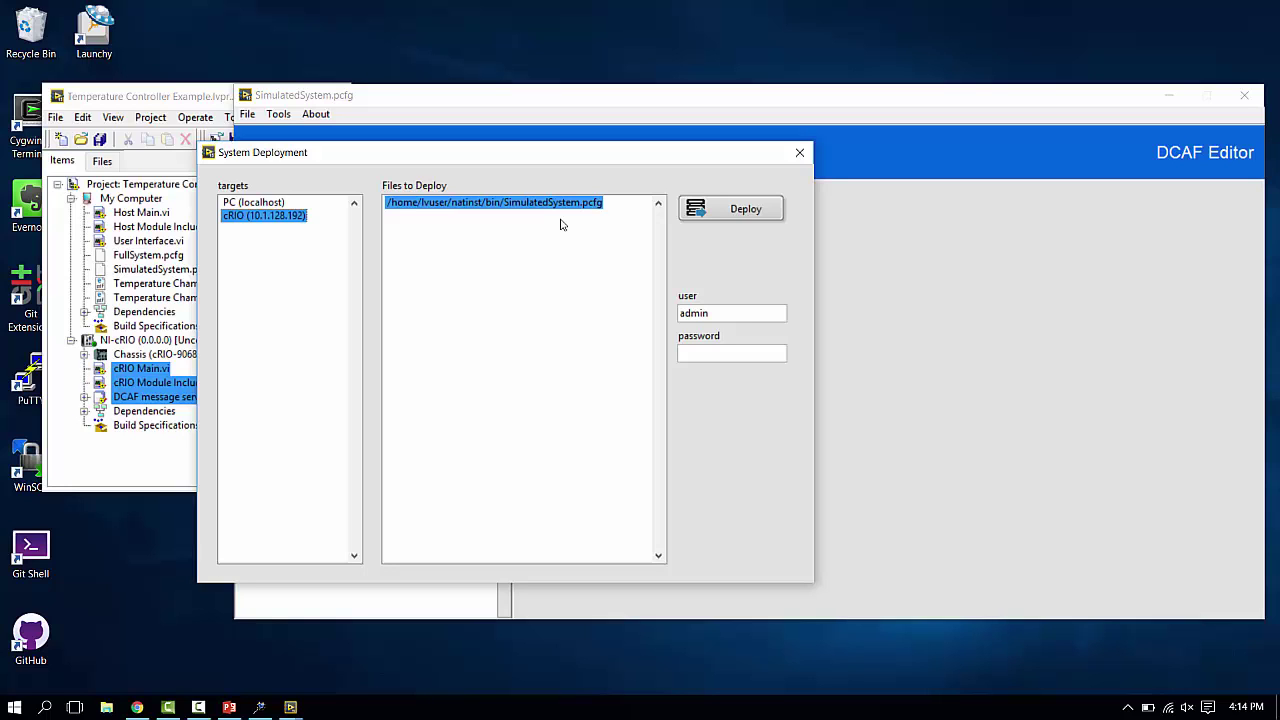
left_click(798, 156)
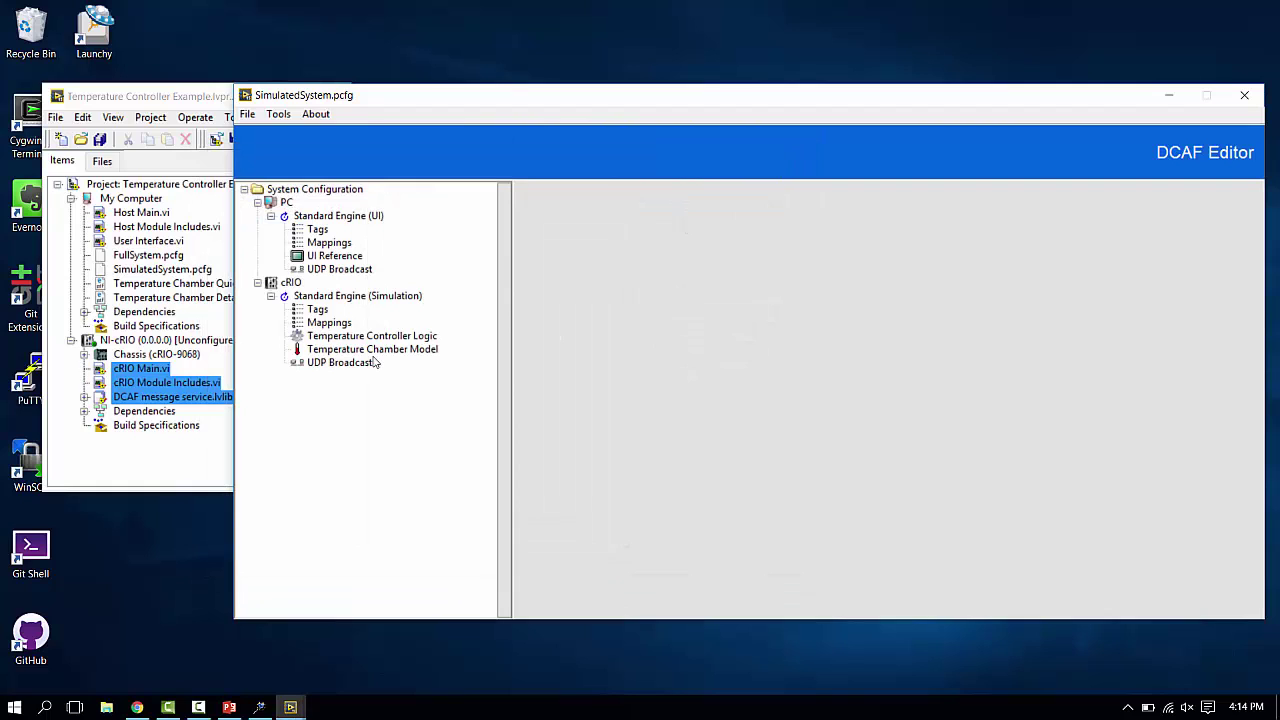
Inspect the cRIO target's IP 10.1.128.192 and Linux RT ARM target type without changing them
left_click(291, 283)
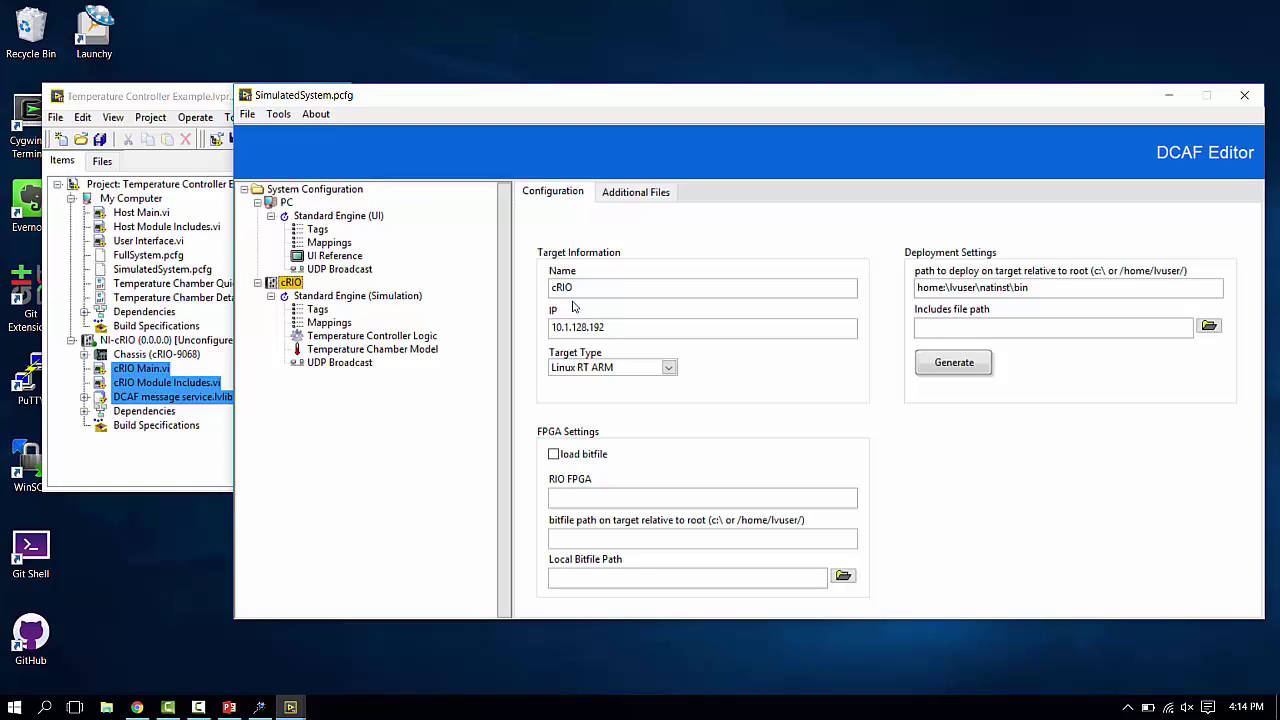
left_click_drag(624, 327, 535, 324)
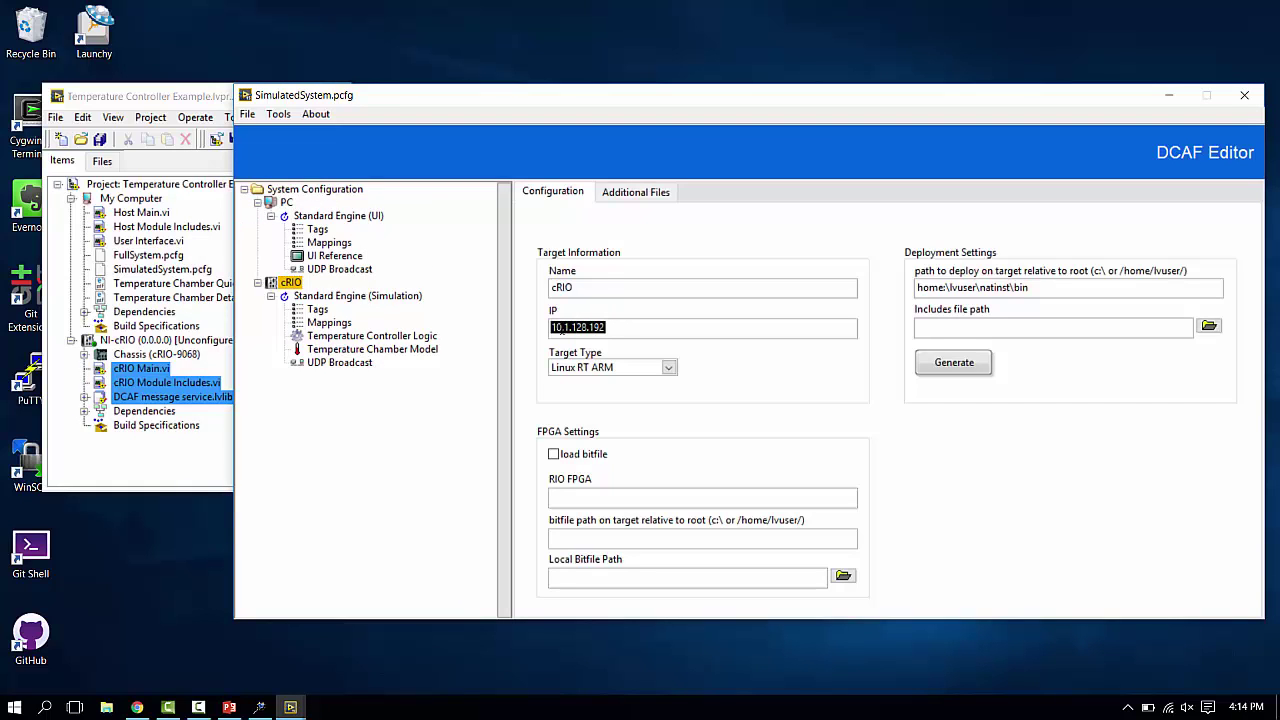
left_click(571, 327)
left_click(668, 368)
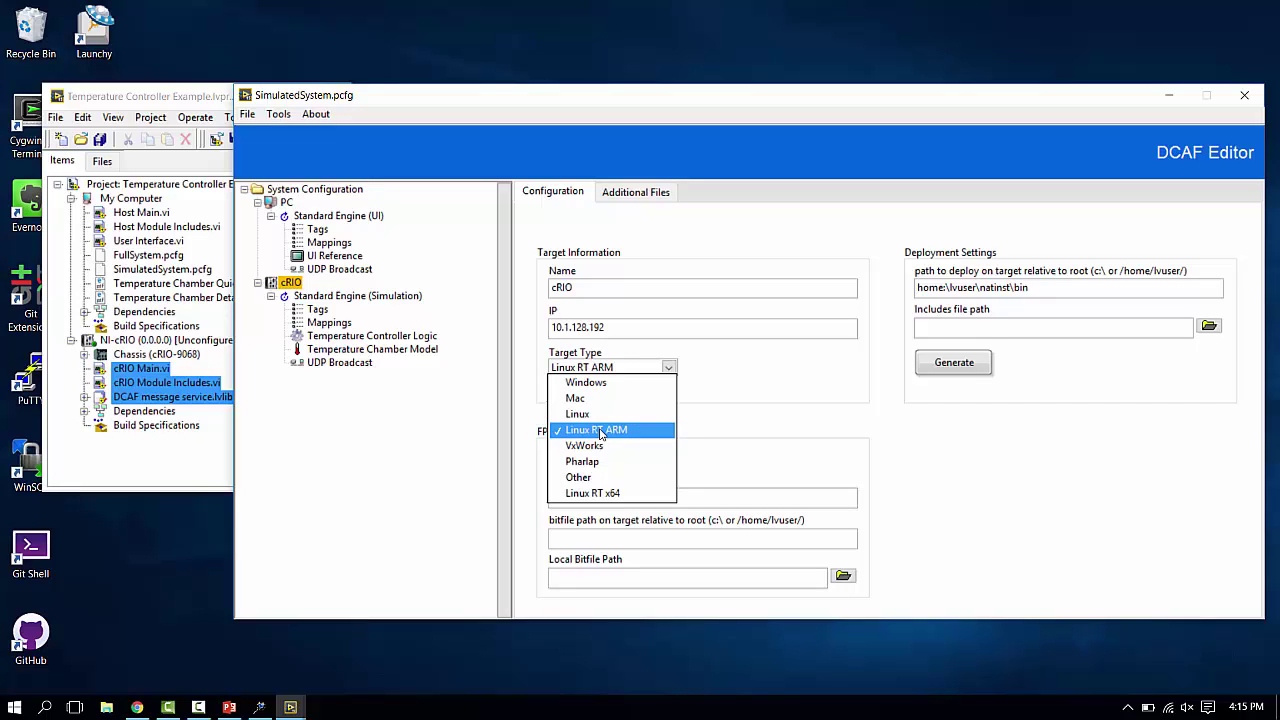
left_click(720, 398)
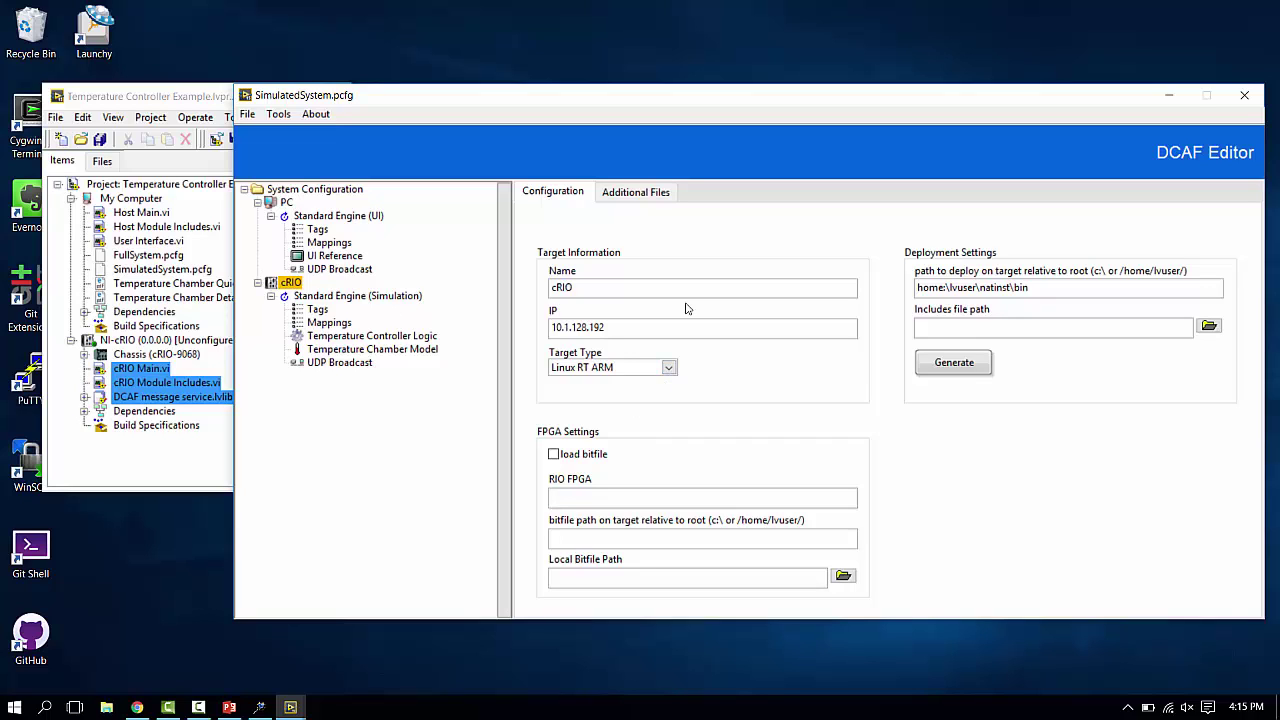
Load FullSystem.pcfg and view its cRIO Scan Engine Temperature, Fan and Lamp channel mappings
left_click(247, 114)
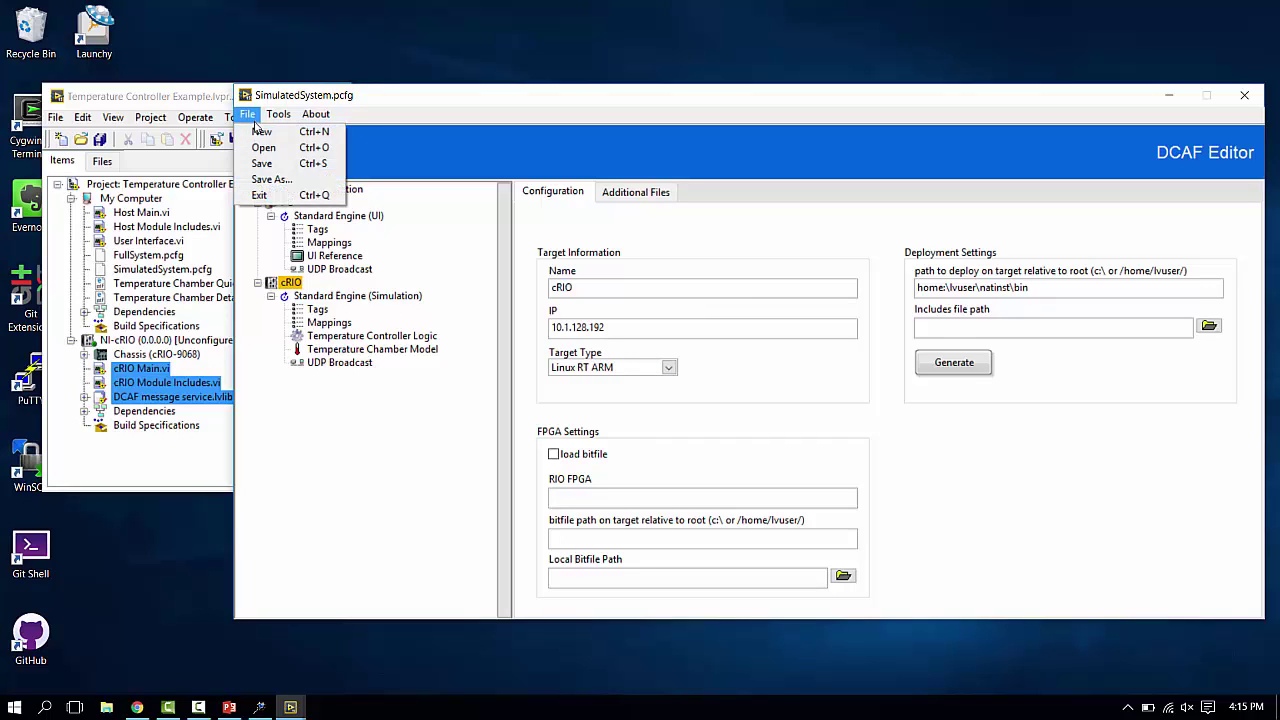
left_click(262, 146)
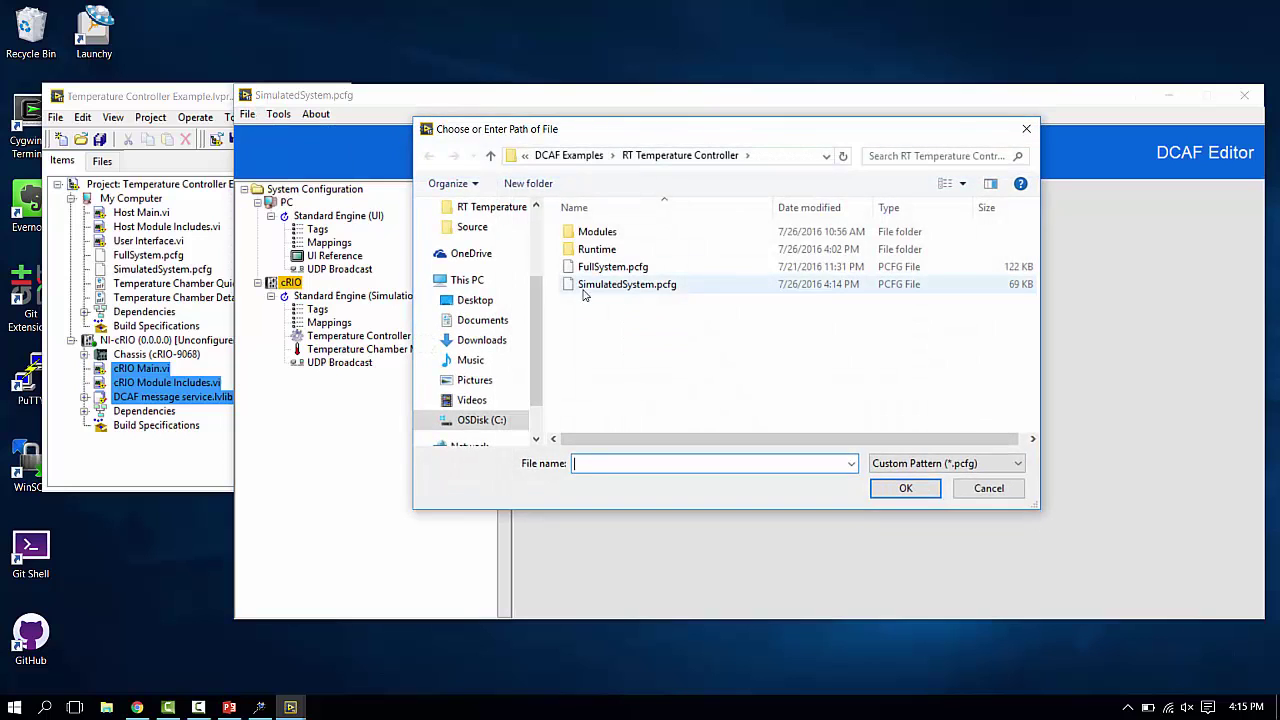
left_click(620, 270)
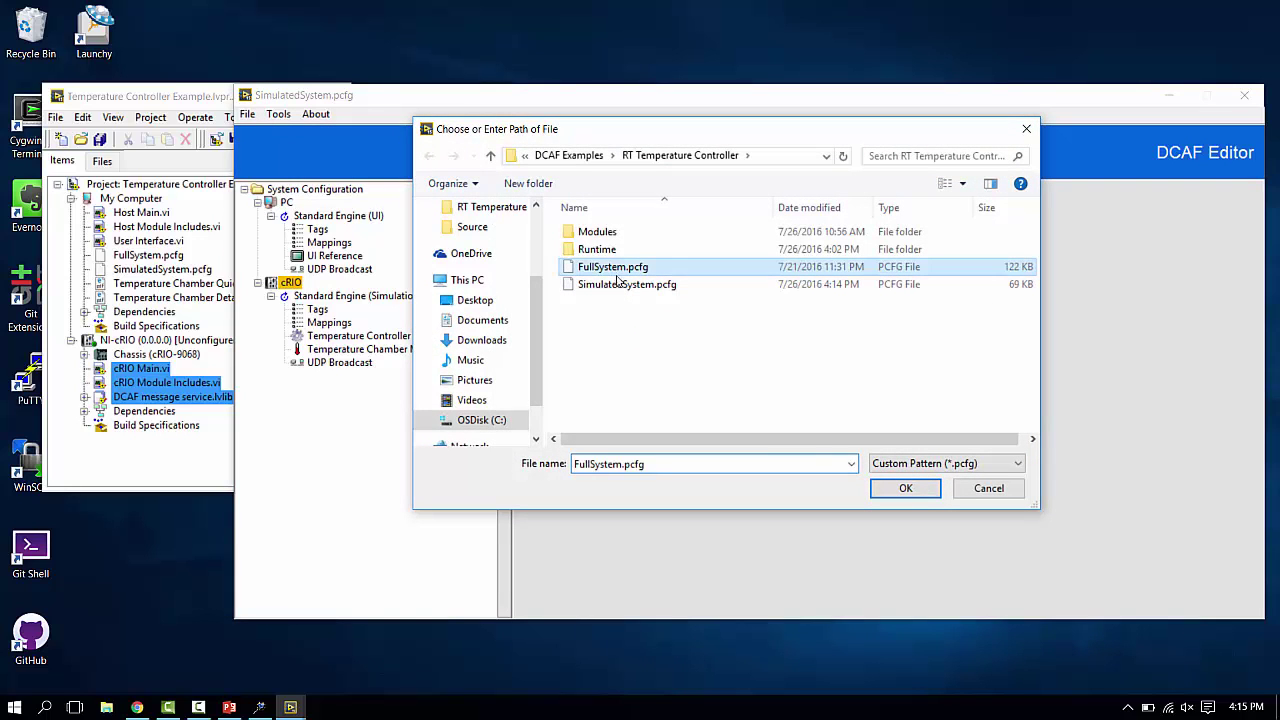
left_click(905, 488)
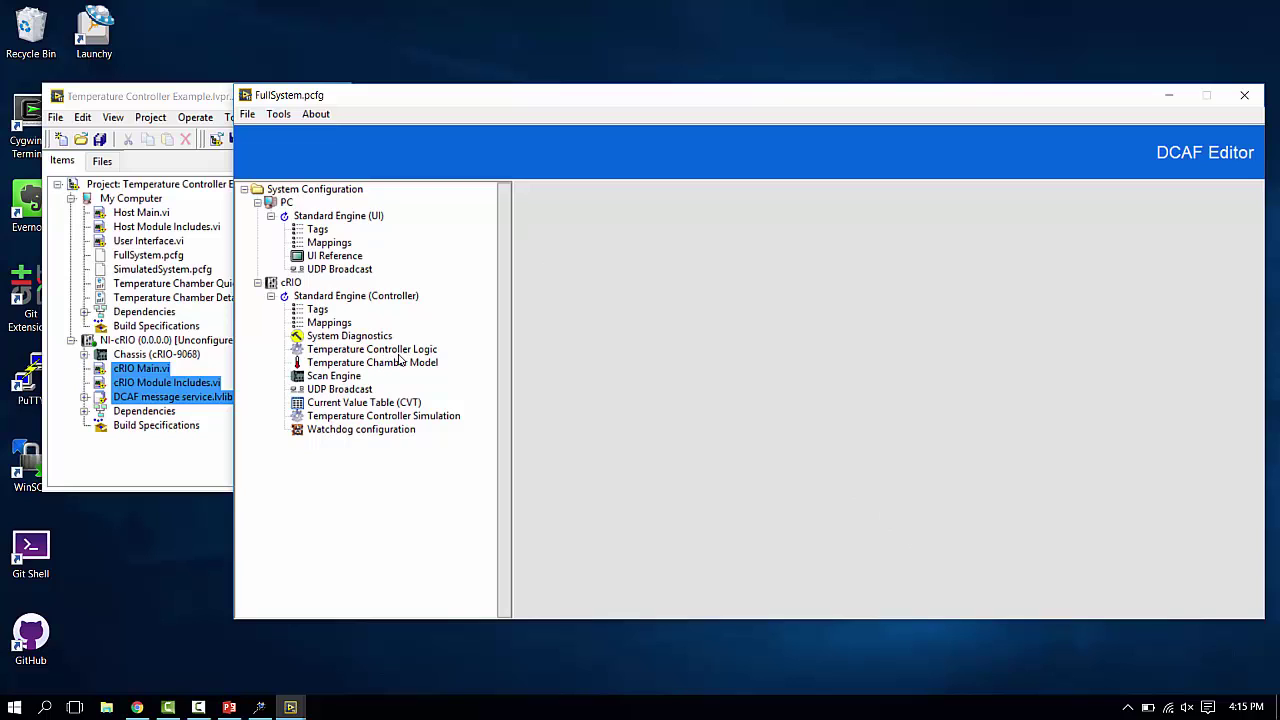
left_click(340, 376)
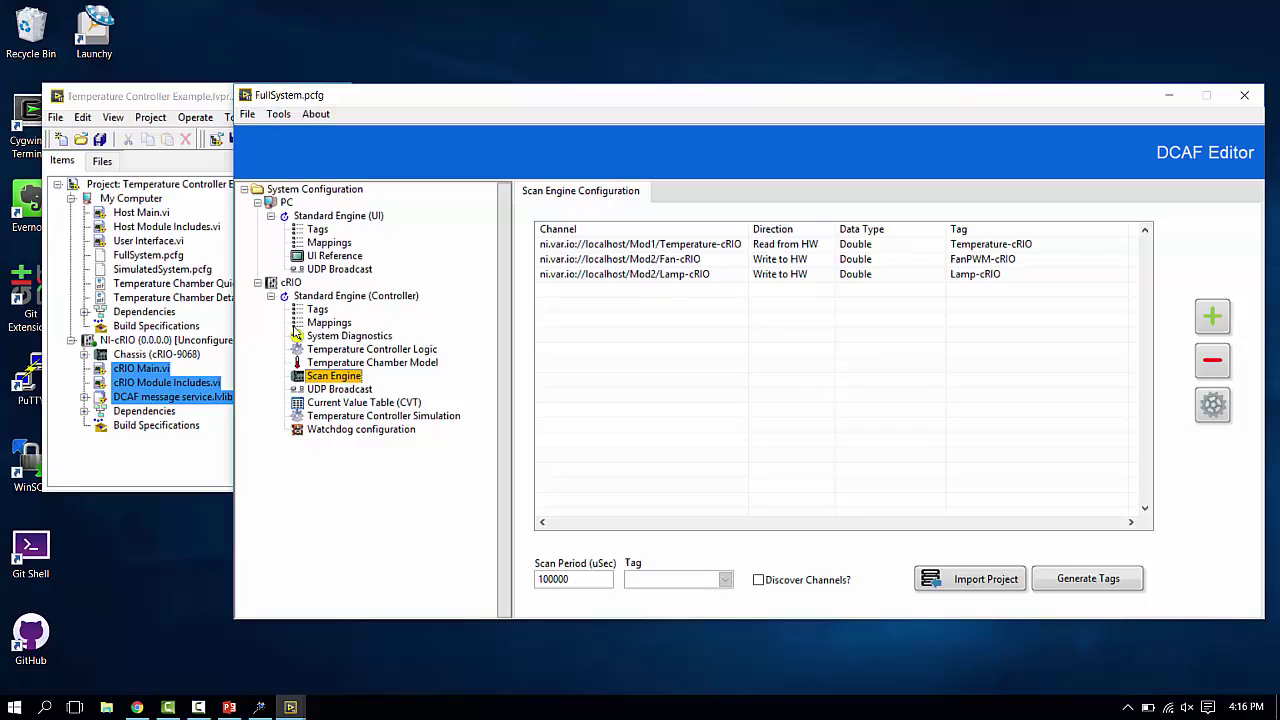
left_click(298, 286)
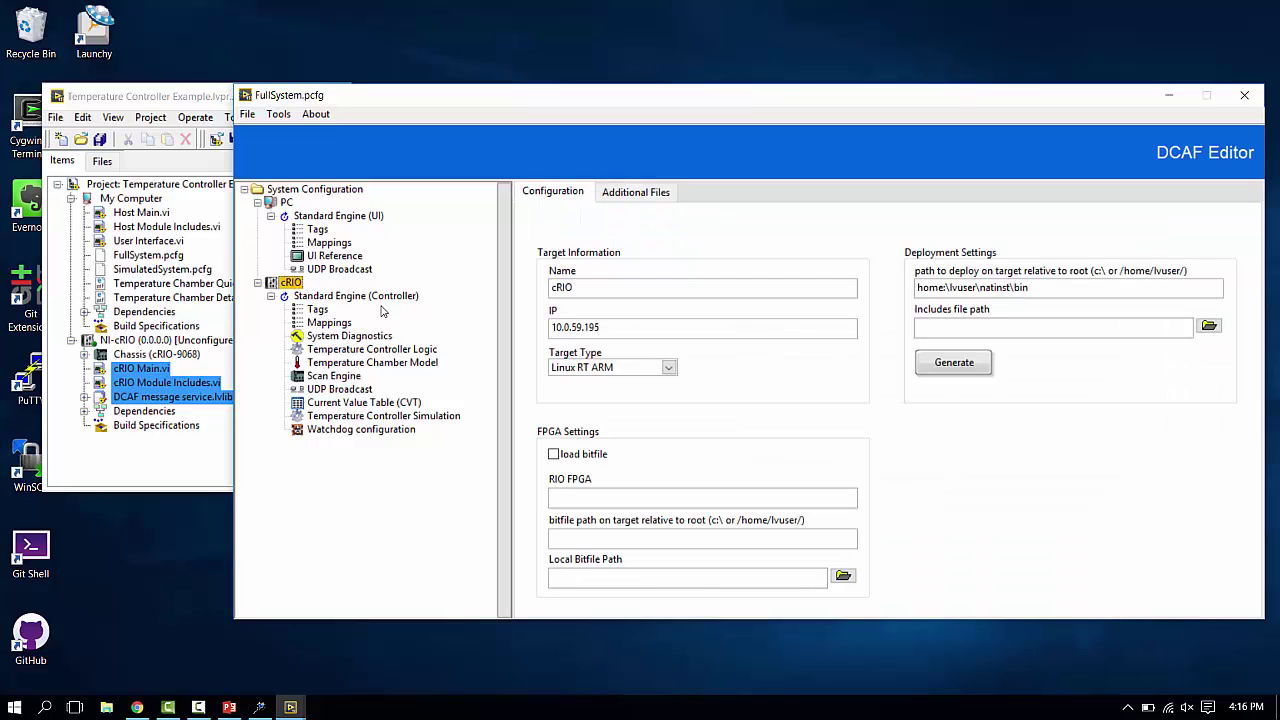
left_click(960, 357)
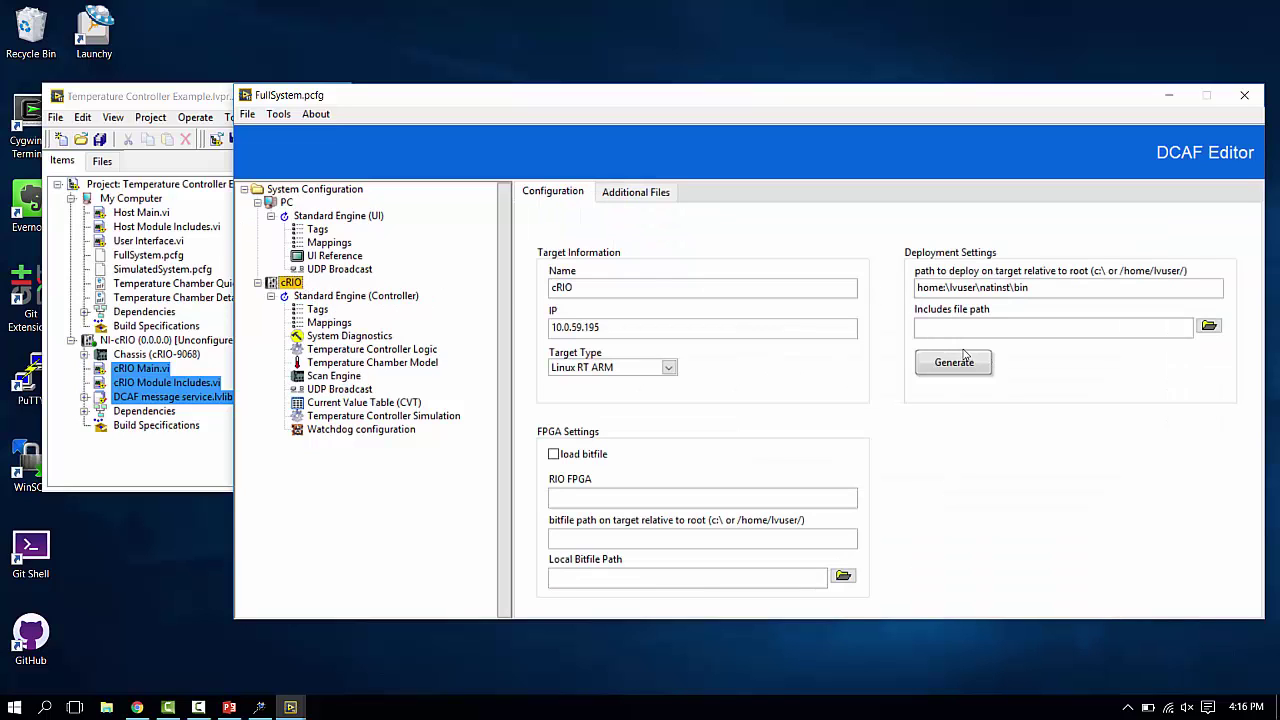